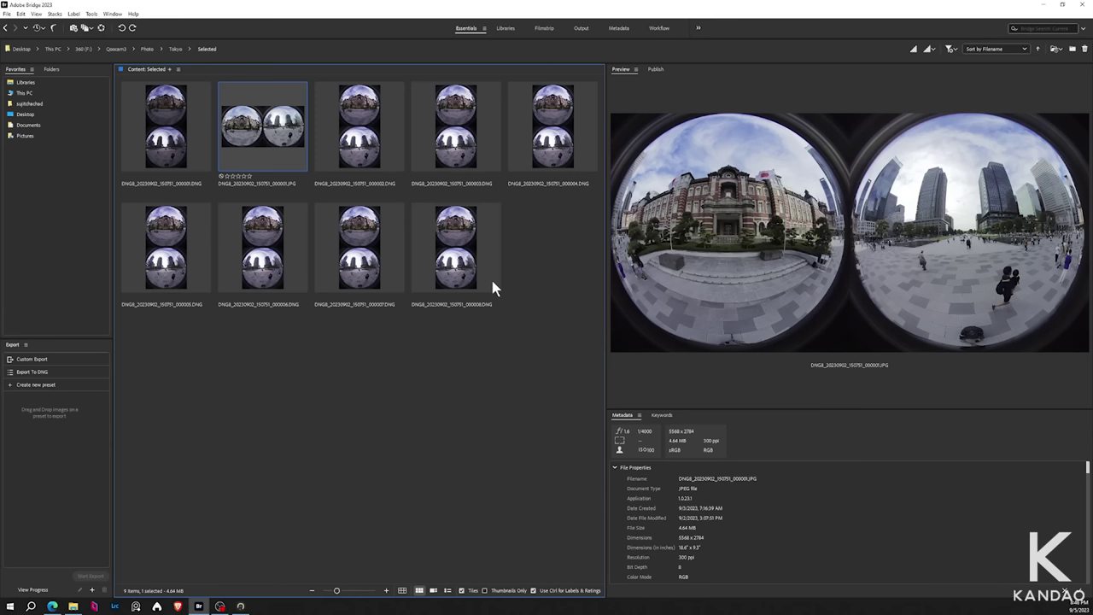
Preview several individual DNG frames, including 000006, then the stitched JPG.
click(493, 289)
click(324, 262)
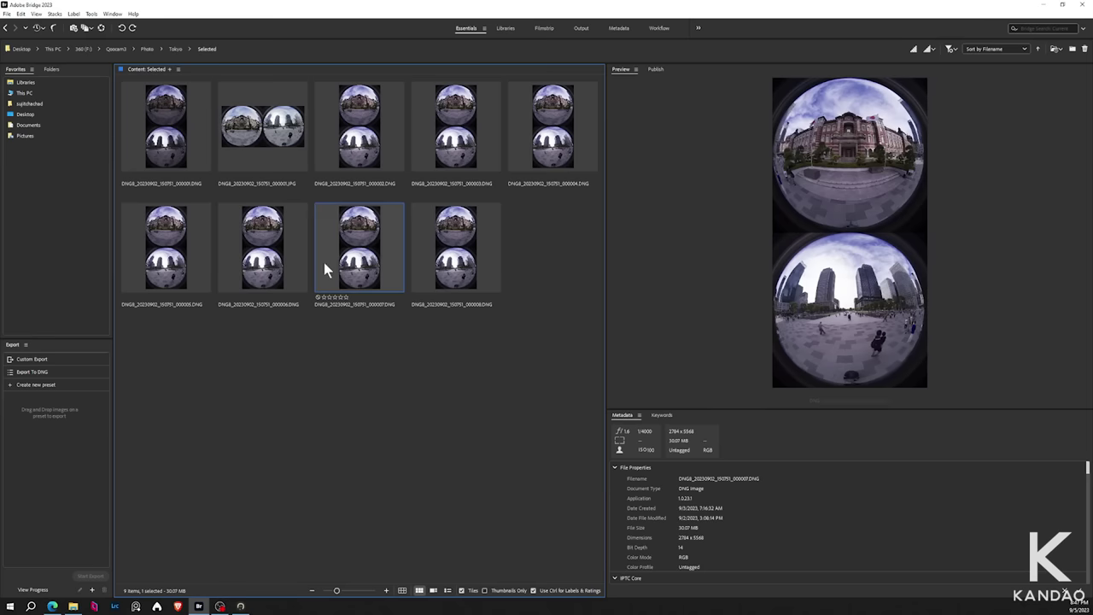
click(295, 226)
click(281, 162)
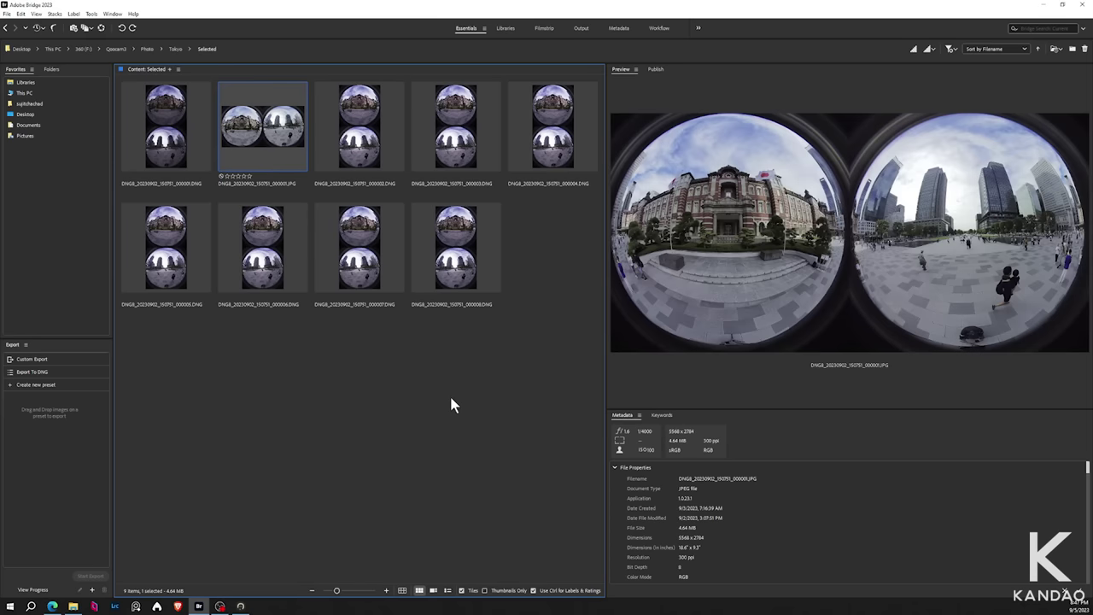
Select the eight DNGs, excluding the JPG, and drag them onto KandaoRaw+.
click(149, 145)
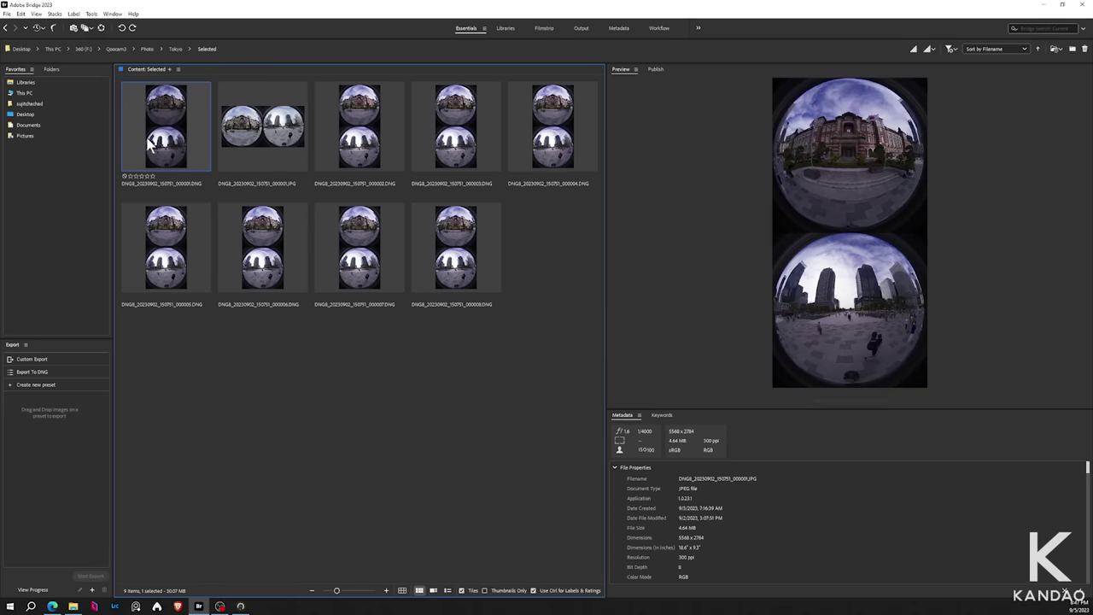
shift+click(468, 262)
ctrl+click(286, 150)
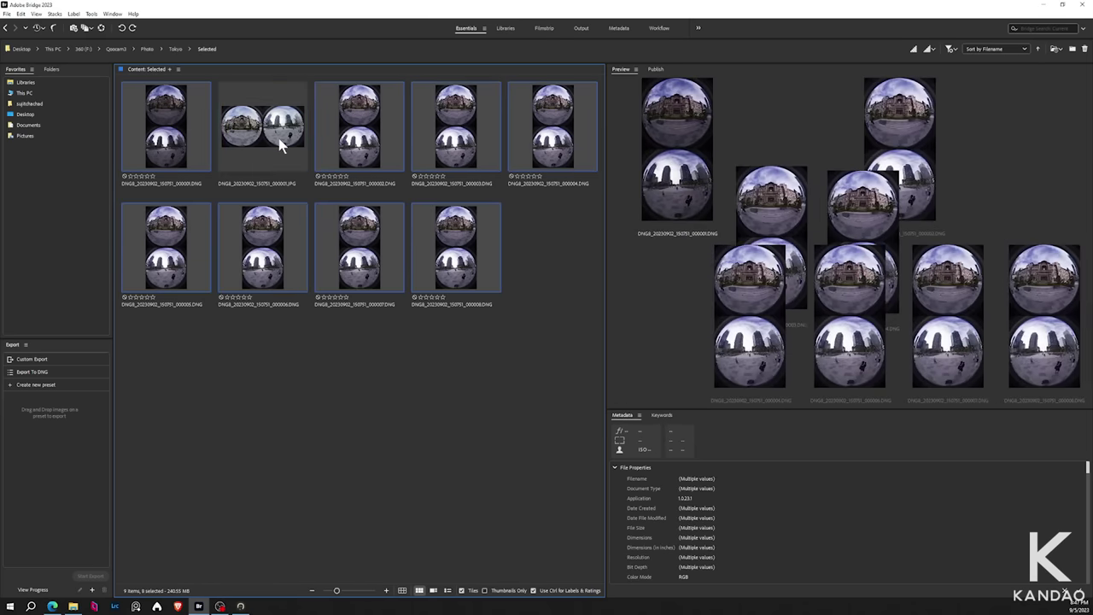
drag(475, 254, 665, 407)
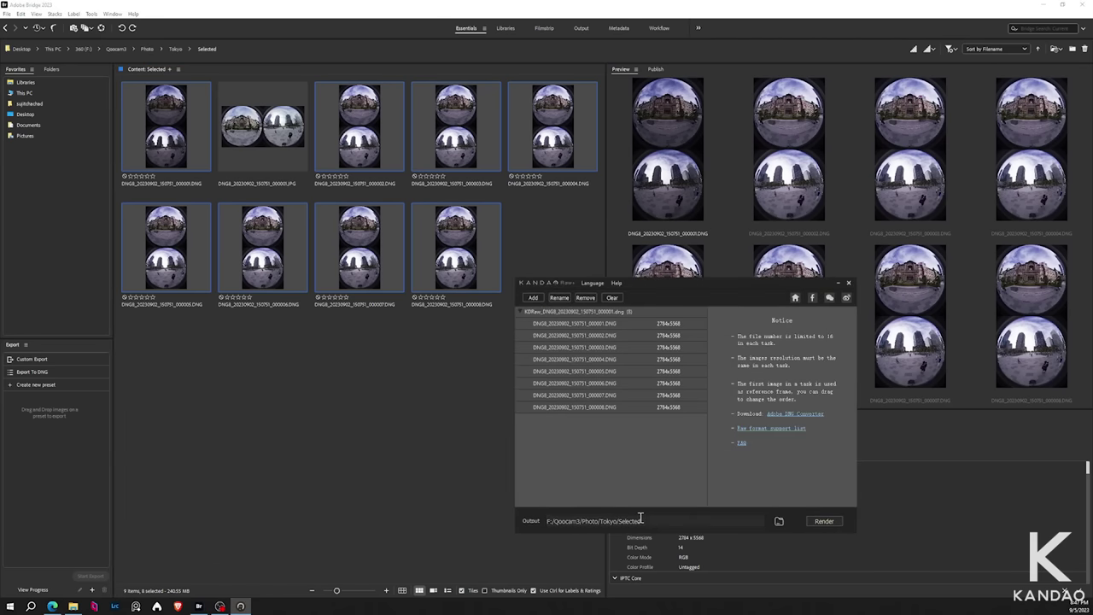
Render the eight frames into one KDRaw DNG in F:/Qoocam3/Photo/Tokyo/Selected.
click(822, 522)
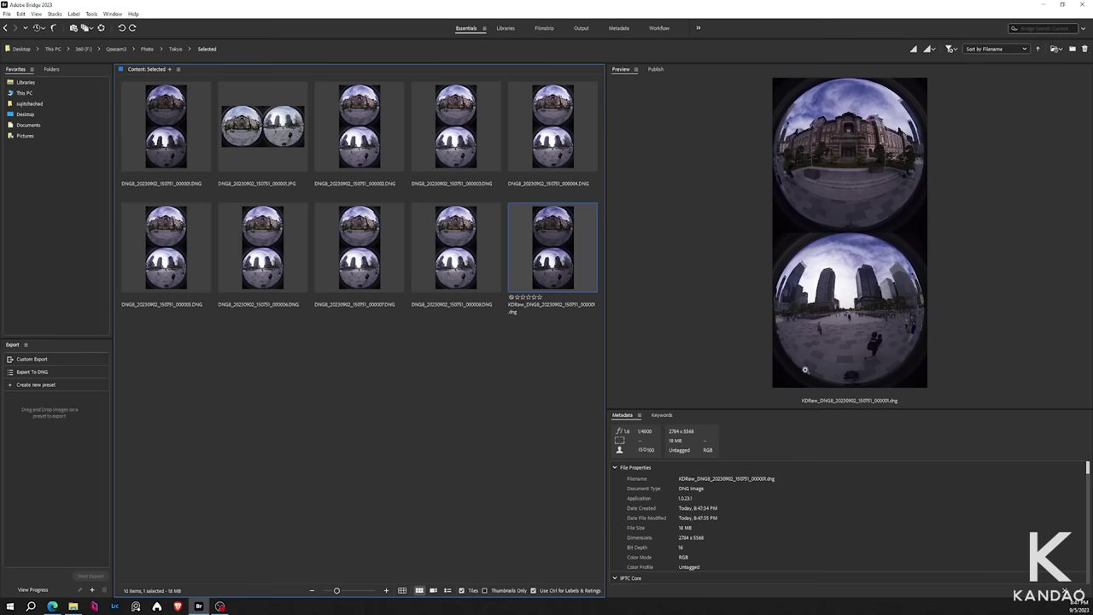
Open the merged KDRaw DNG in Camera Raw and set Sharpening to 0.
right_click(558, 258)
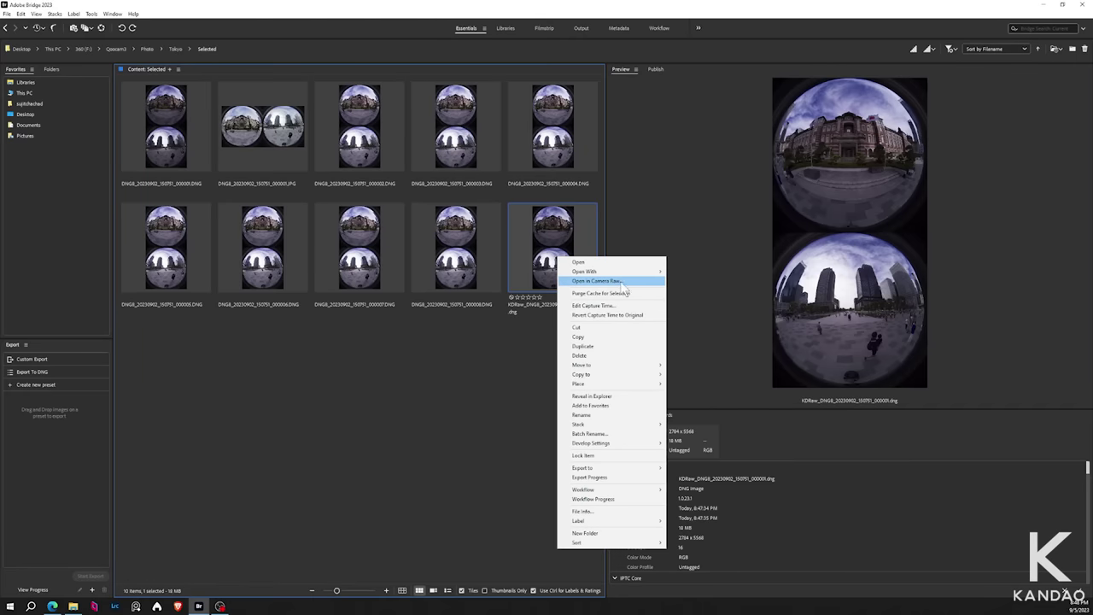
click(627, 282)
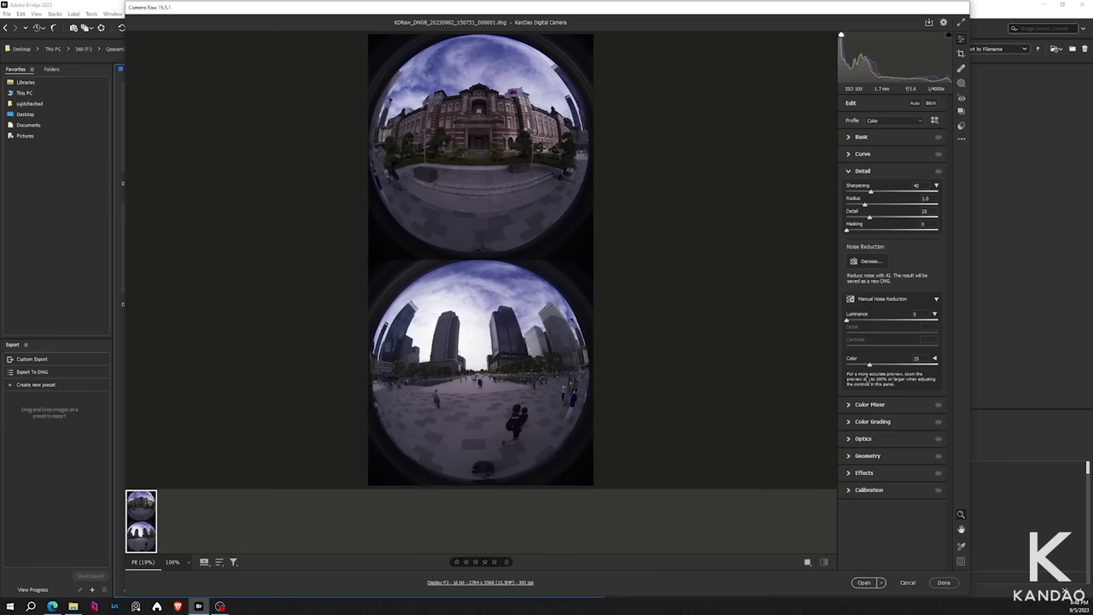
drag(871, 193, 836, 193)
click(853, 172)
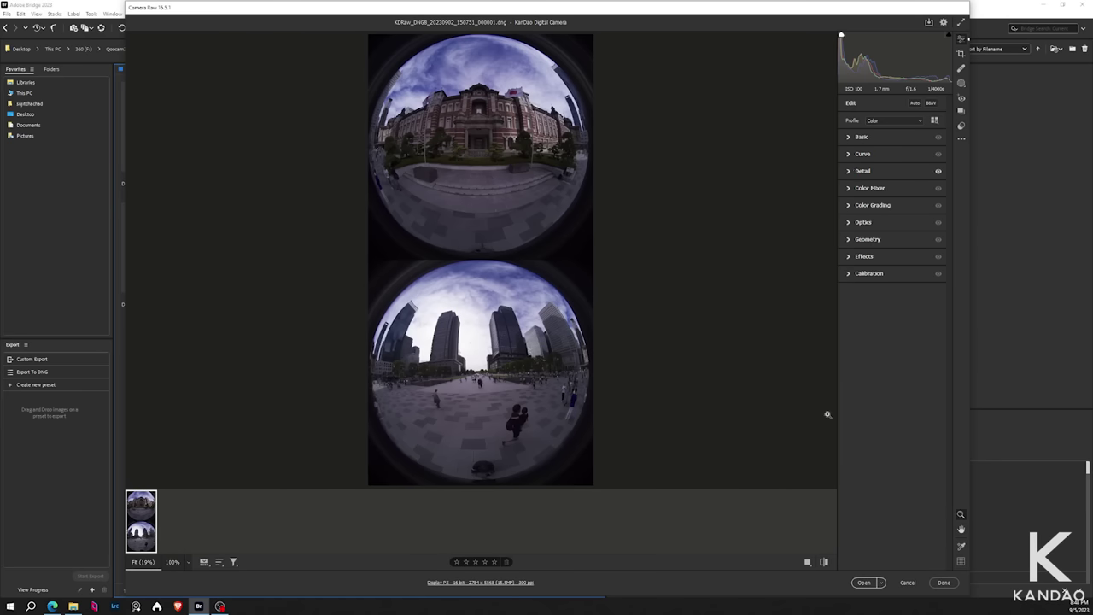
In Basic, pull Highlights to -88 and raise Shadows to about +34.
click(850, 137)
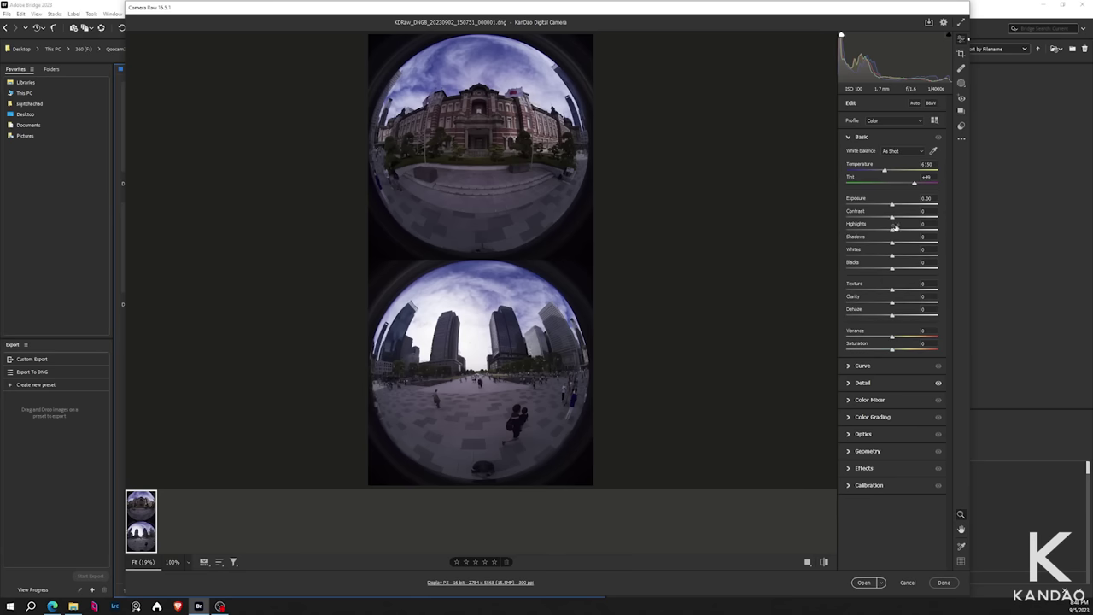
drag(893, 230, 852, 230)
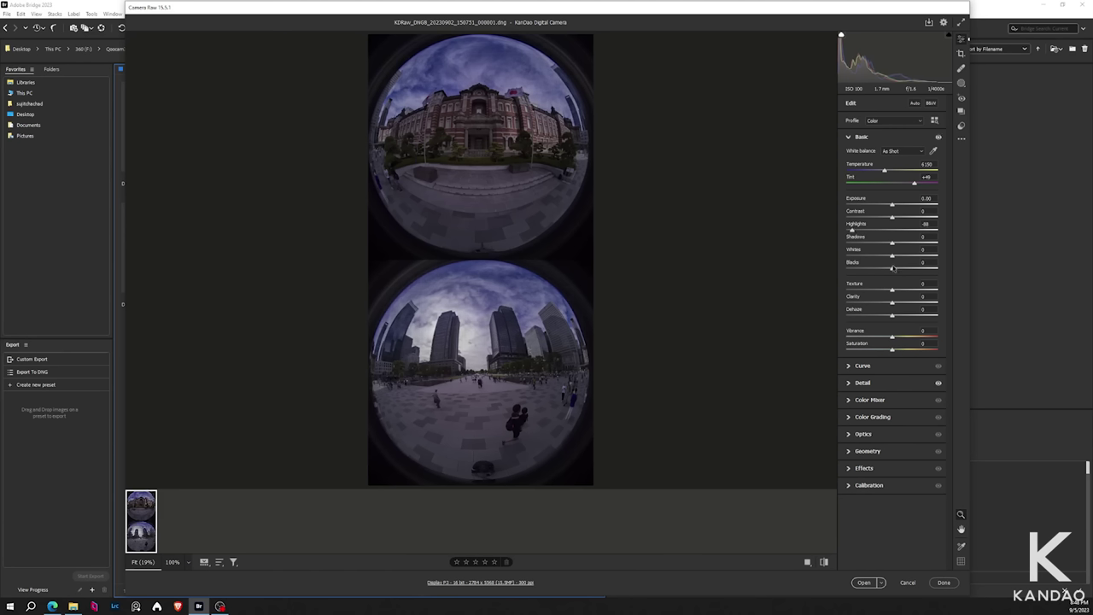
drag(898, 242, 911, 244)
drag(909, 243, 907, 243)
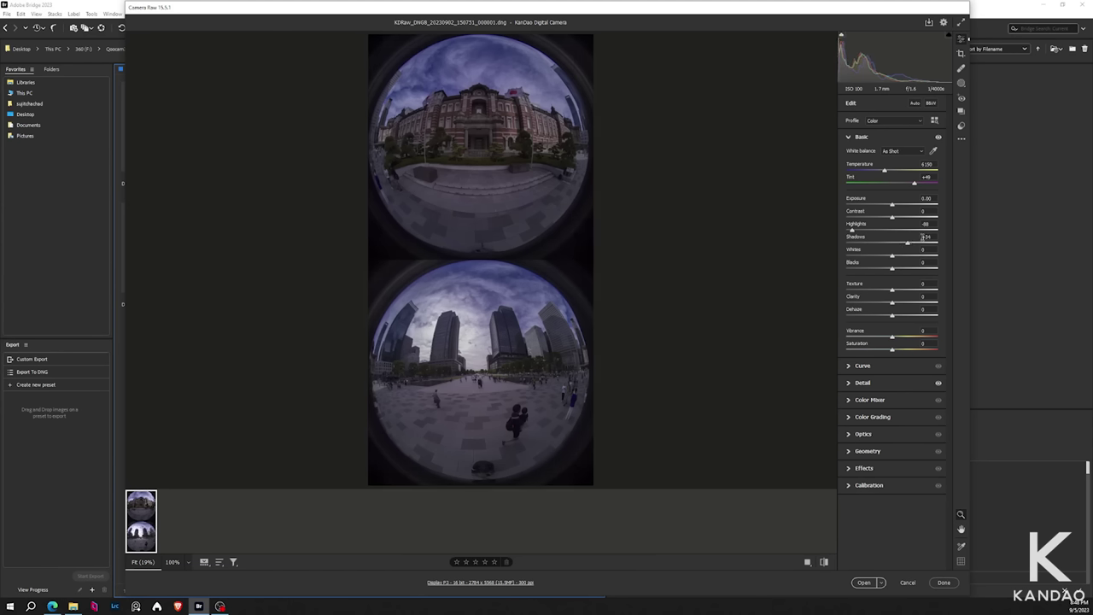
Set Shadows to 35 and lift Blacks, checking the station facade up close.
click(929, 237)
text(35)
drag(894, 270, 933, 270)
click(575, 119)
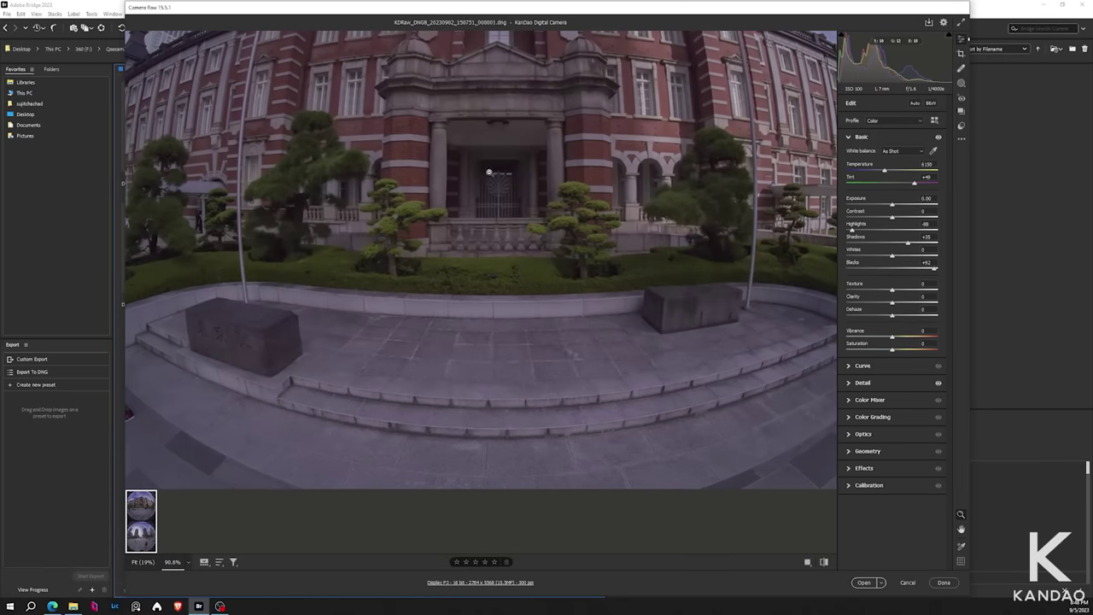
drag(489, 173, 694, 288)
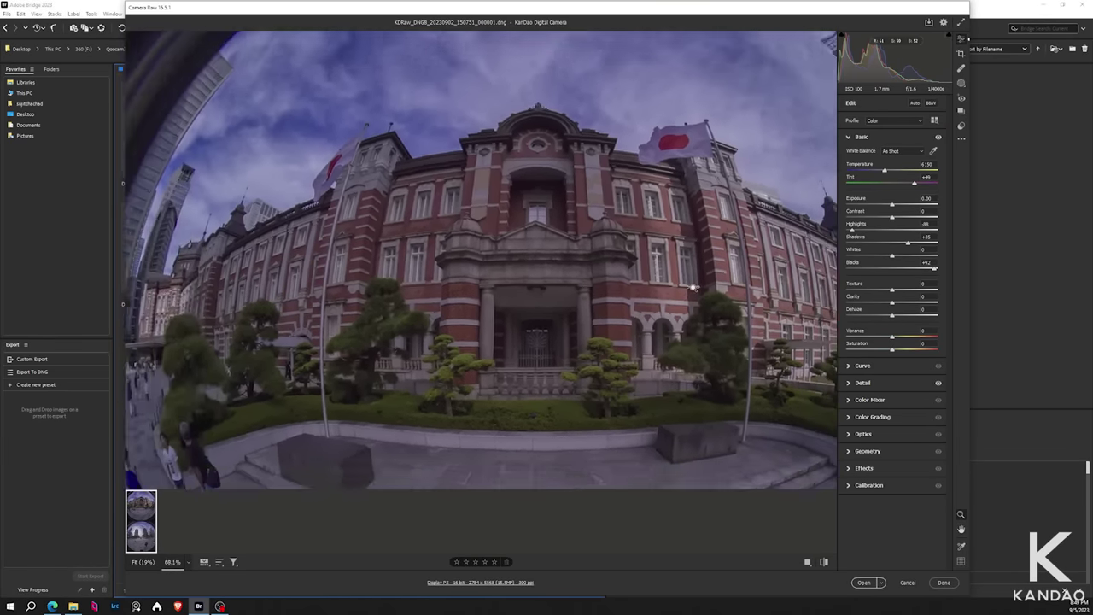
click(694, 289)
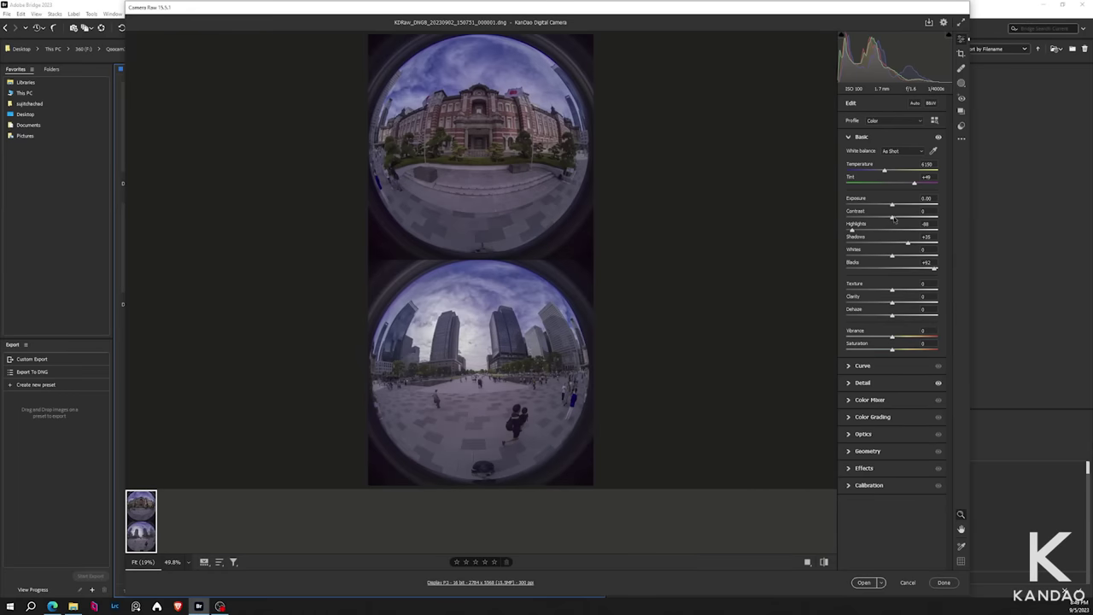
Set Contrast to 20, raise Whites slightly, and add Clarity of about +25.
drag(894, 218, 898, 220)
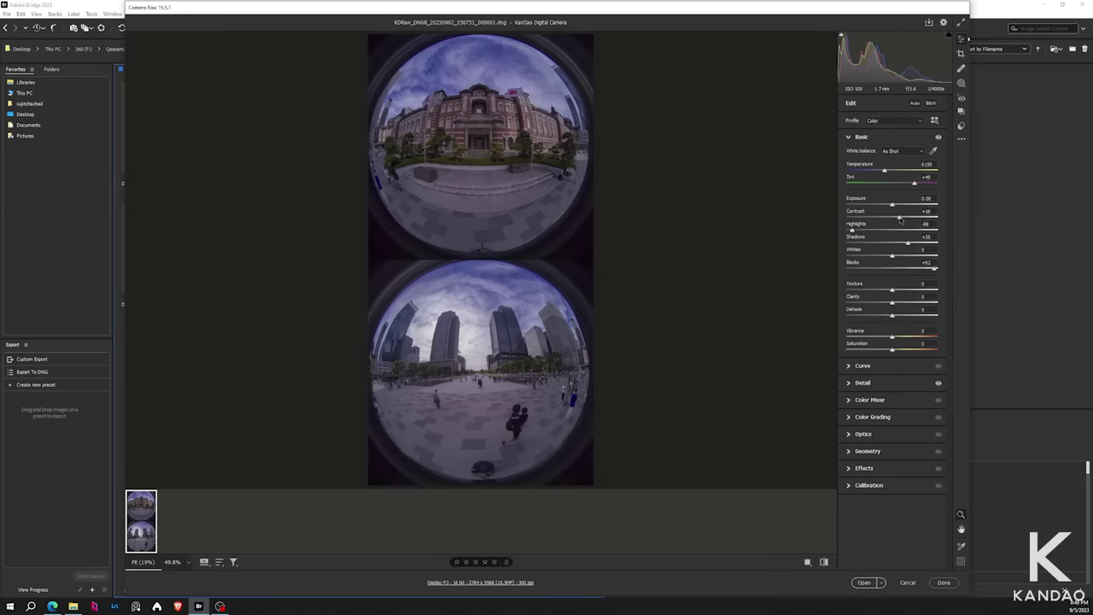
click(926, 211)
text(20)
drag(904, 257, 907, 257)
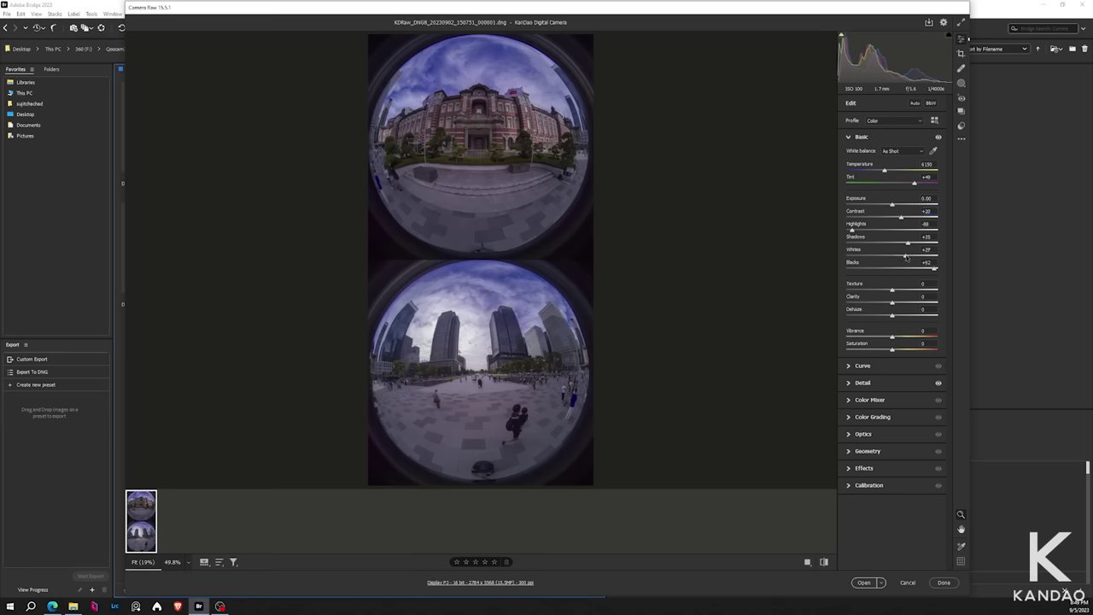
scroll(489, 339, up, 5)
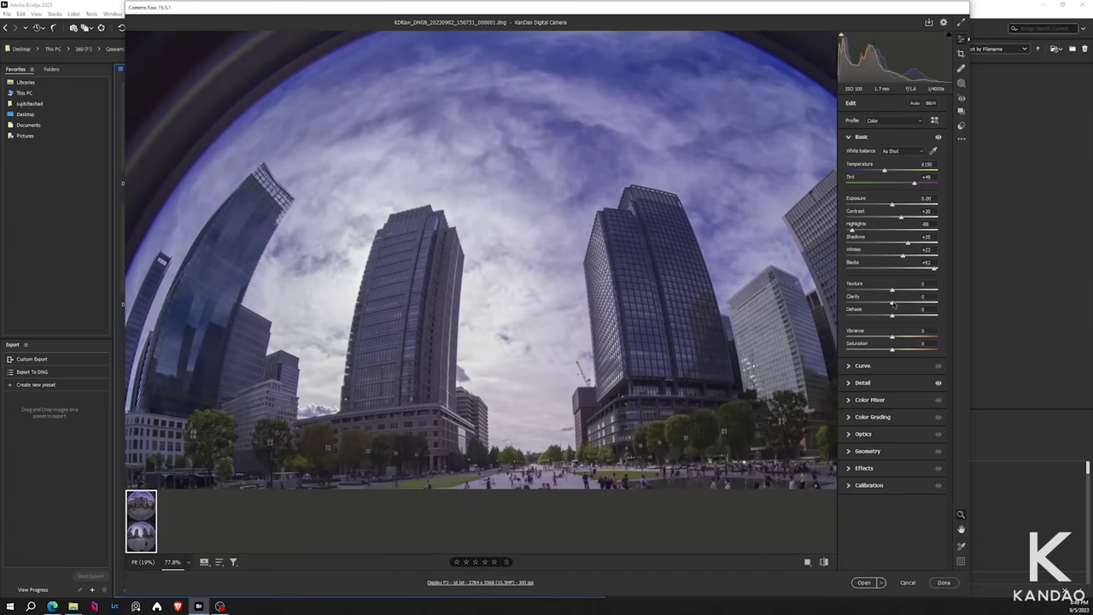
drag(894, 305, 900, 305)
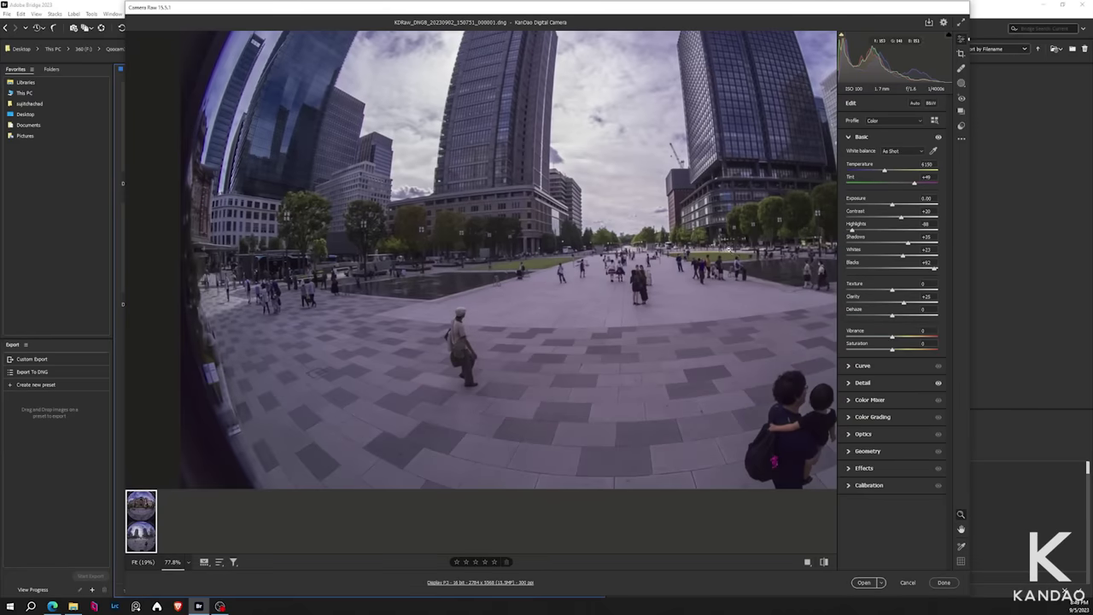
Compare the edit against default settings, then zoom into the lower fisheye image.
click(824, 562)
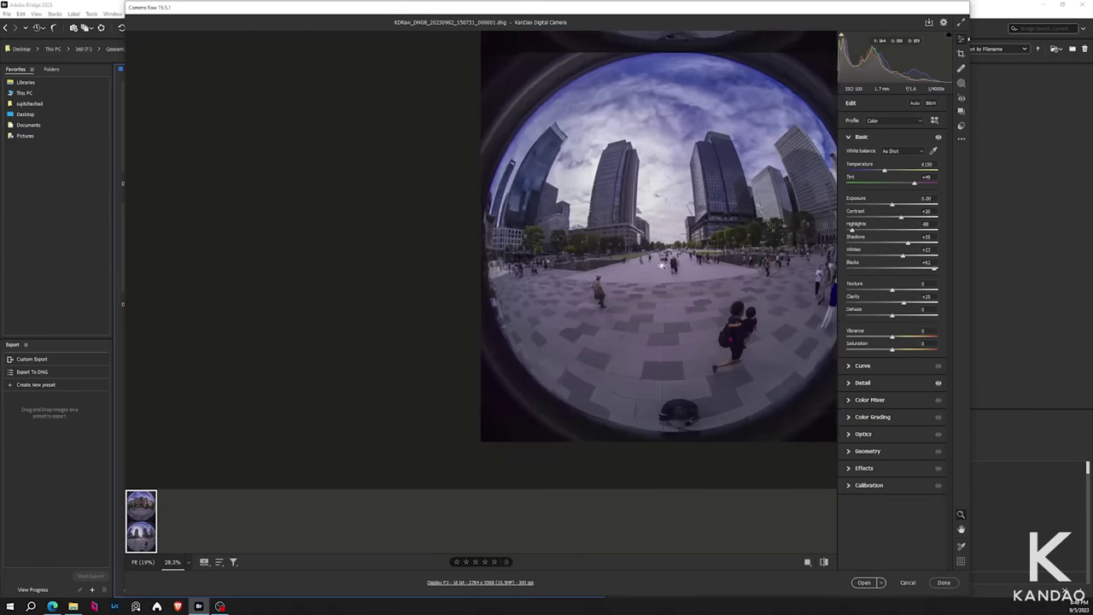
click(824, 562)
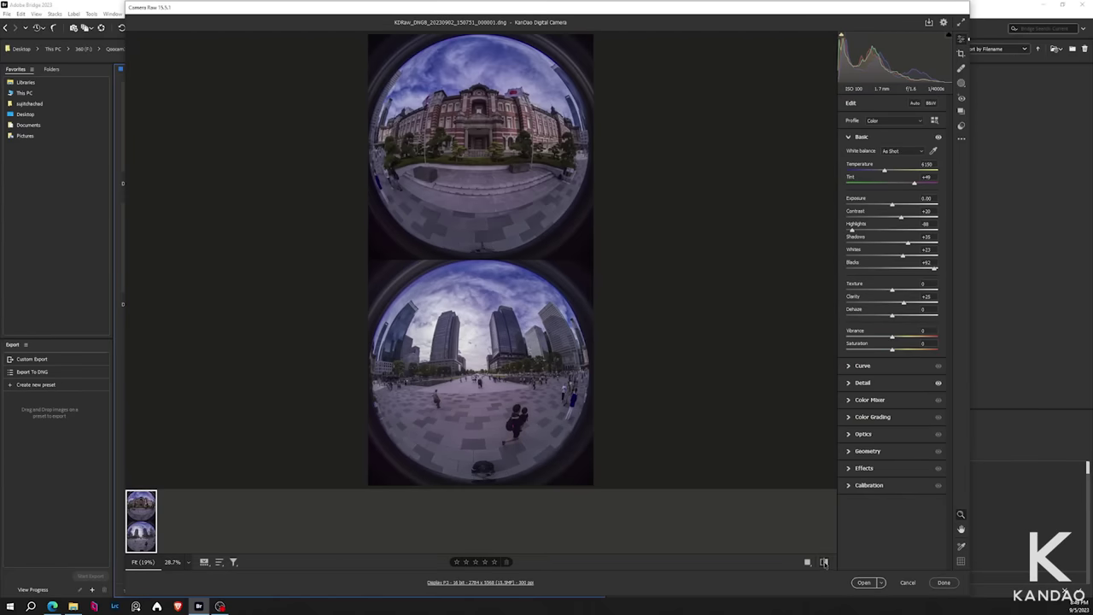
click(825, 562)
click(486, 412)
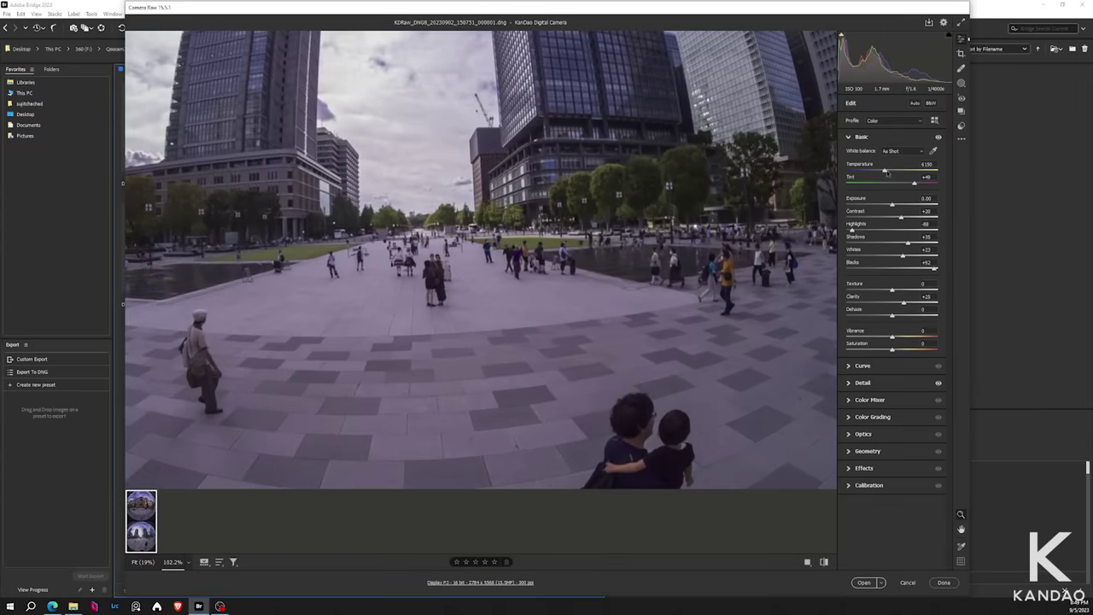
Warm the colour temperature toward 6300 and inspect the station image.
drag(885, 173, 889, 174)
click(527, 298)
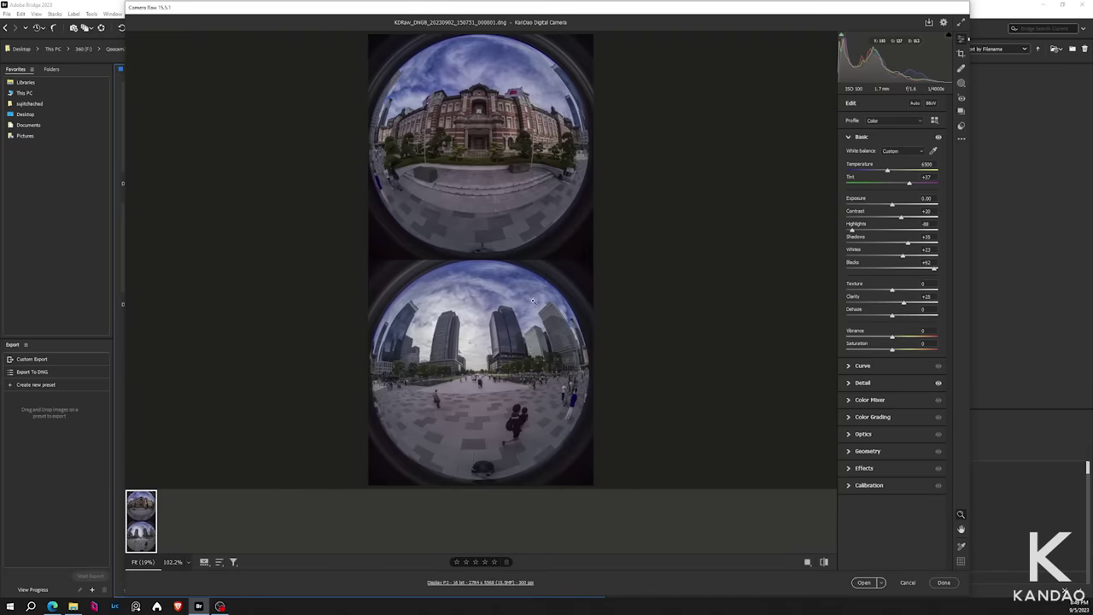
drag(510, 142, 700, 325)
Raise Exposure to about +0.70, pull Highlights to -100, and adjust Whites.
drag(892, 206, 899, 205)
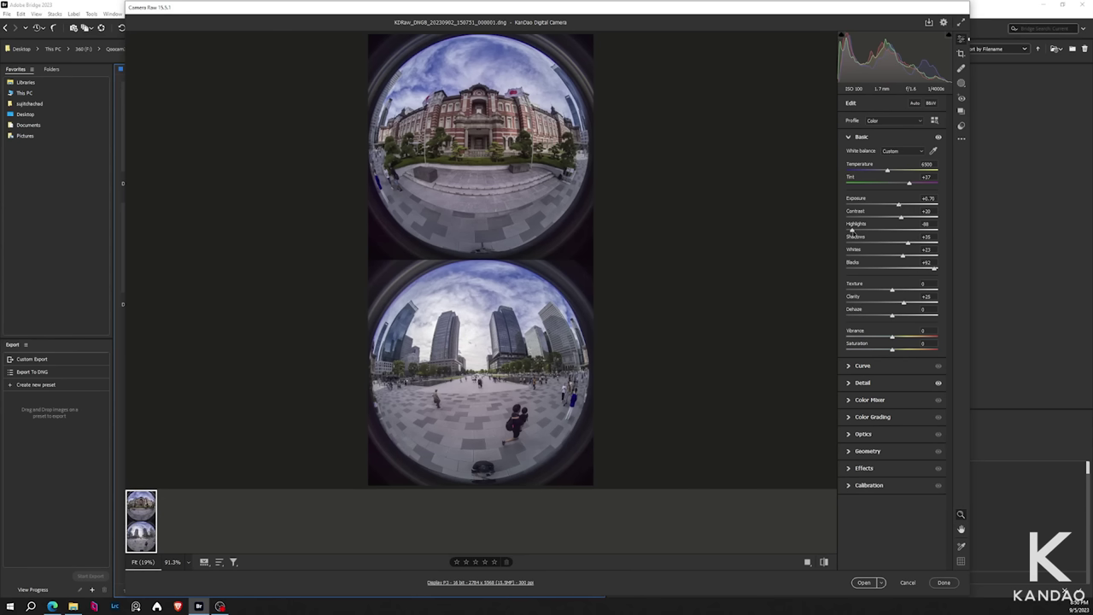
drag(852, 230, 846, 230)
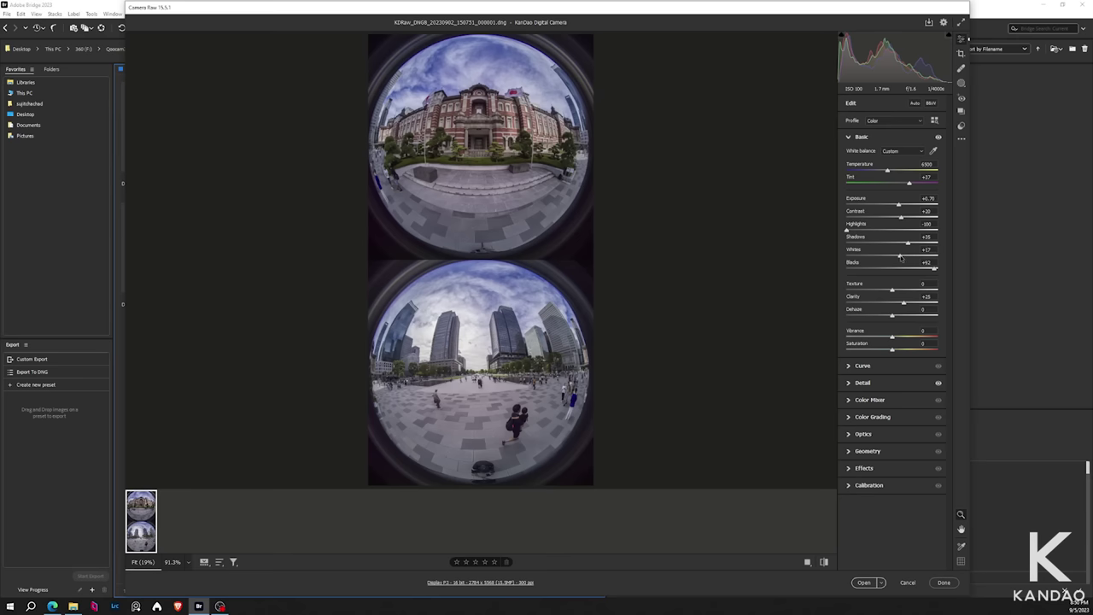
mouse_move(897, 256)
mouse_down()
mouse_move(871, 256)
mouse_move(902, 255)
mouse_up()
click(927, 249)
text(0)
In HSL, raise Oranges to +31 and Blues to +14 saturation, and lower Blues luminance to -14.
click(850, 400)
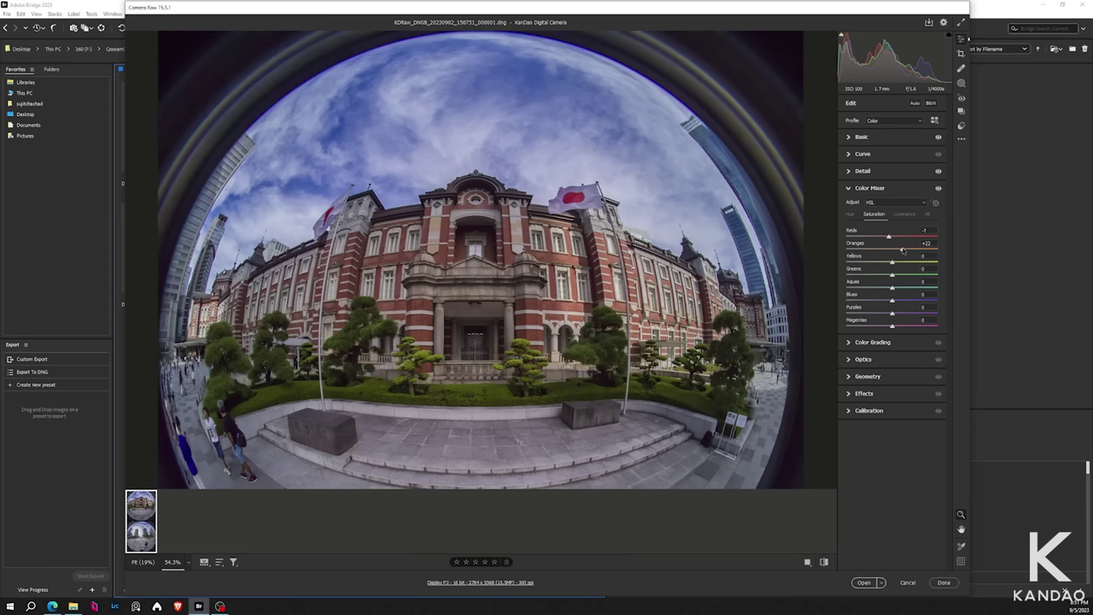
drag(903, 249, 912, 250)
key(h)
drag(721, 359, 681, 318)
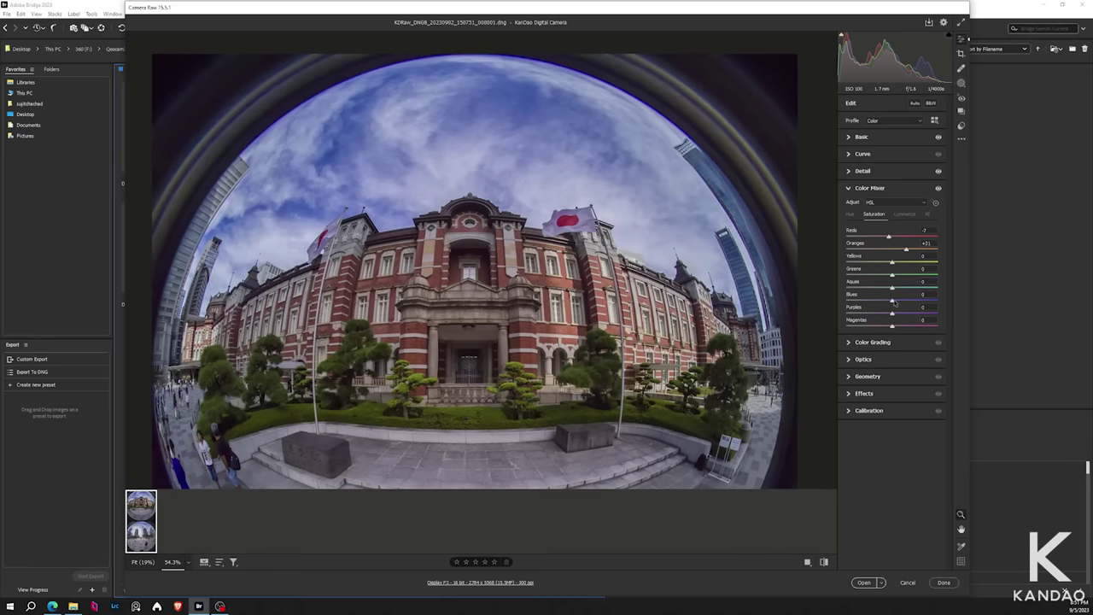
drag(893, 301, 900, 302)
click(903, 214)
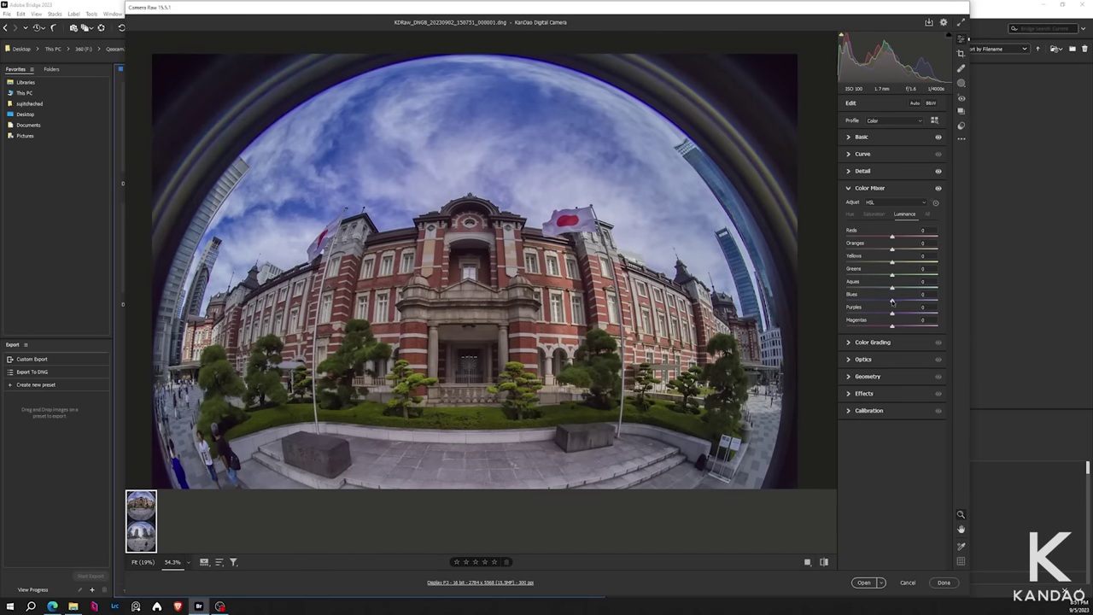
drag(893, 302, 889, 303)
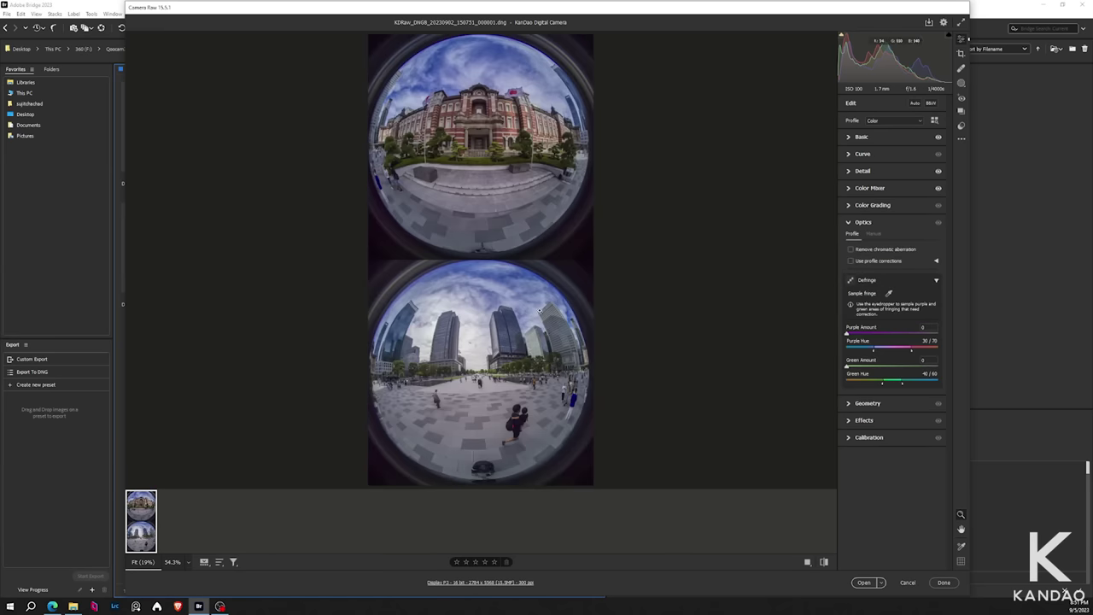
Enable Remove Chromatic Aberration and sample the tower's purple fringe with the Defringe eyedropper.
drag(542, 316, 709, 461)
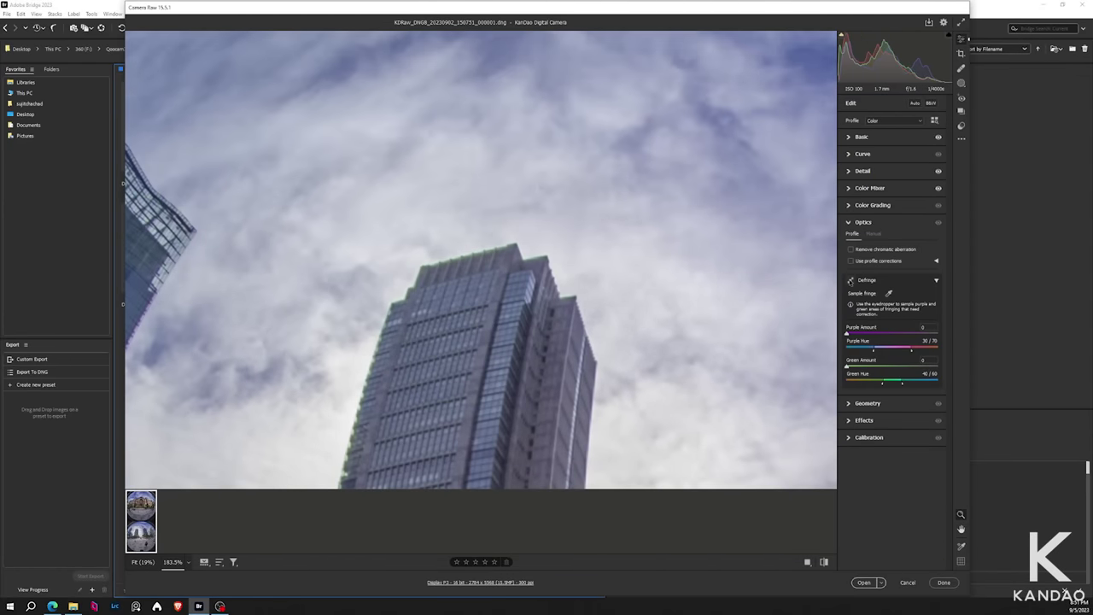
click(851, 249)
key(ctrl+0)
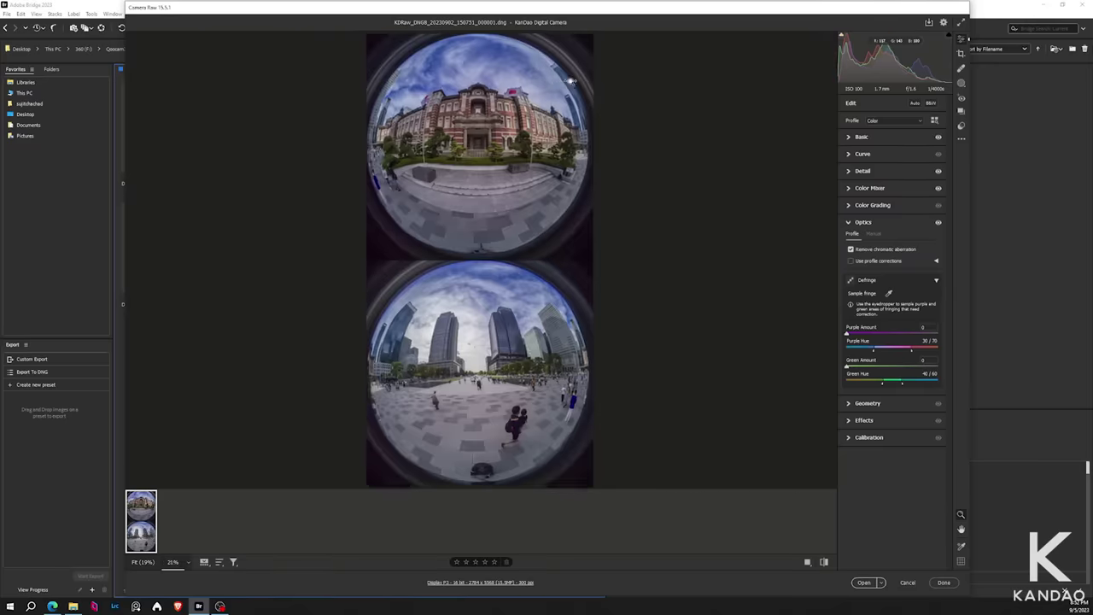
drag(658, 293, 610, 288)
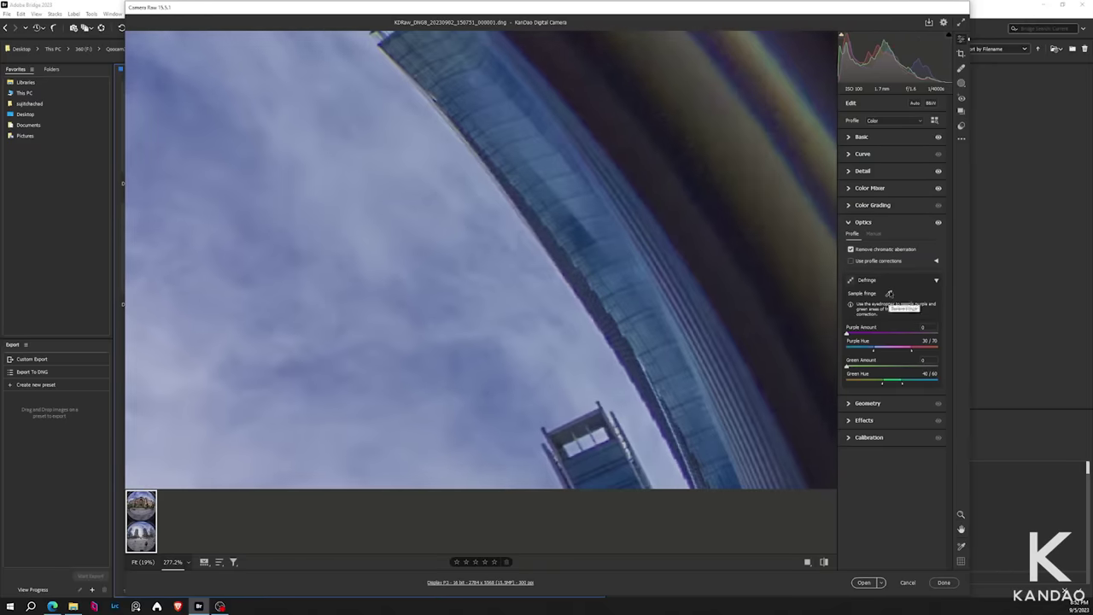
click(569, 276)
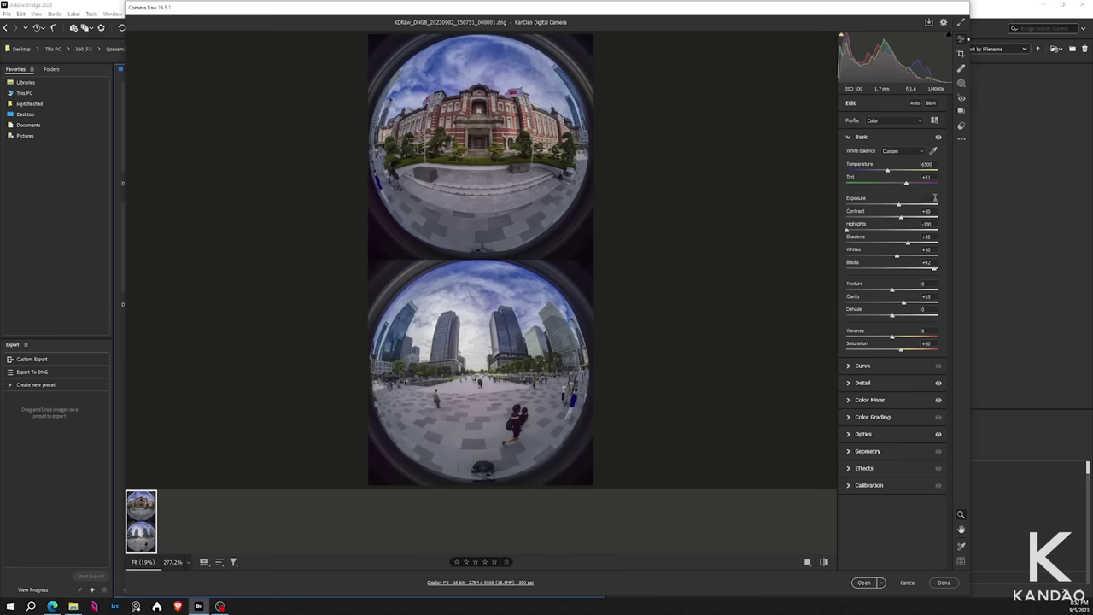
Set Exposure to +1.25 and toggle between original and edited views.
click(934, 198)
text(1)
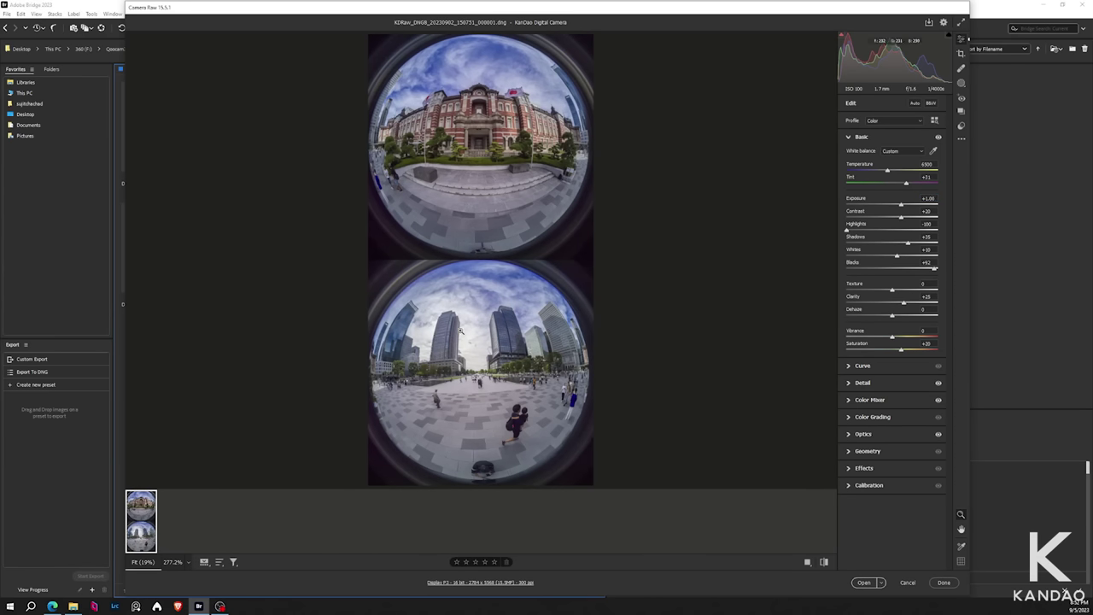
text(1.25)
key(Return)
click(825, 562)
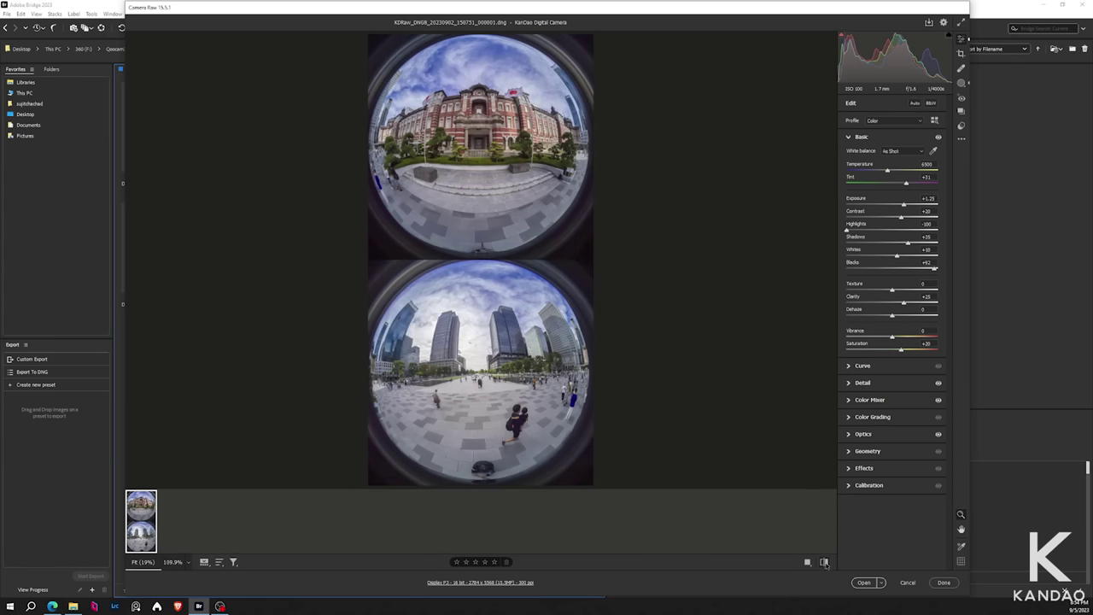
click(825, 562)
Save the edited image as a PNG in the same location as the source.
key(ctrl+s)
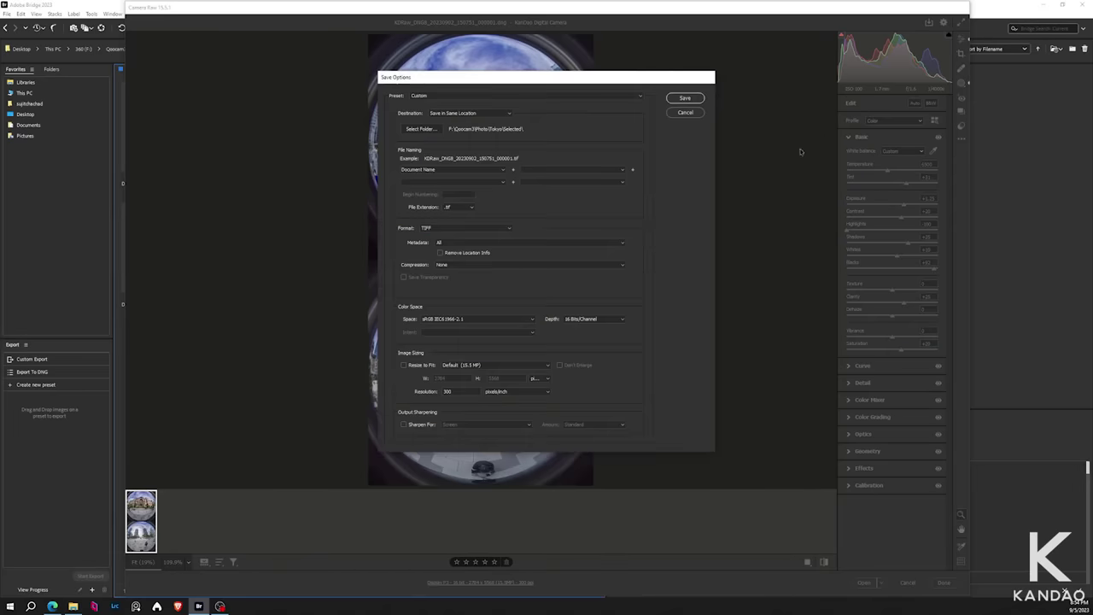
click(465, 228)
click(448, 236)
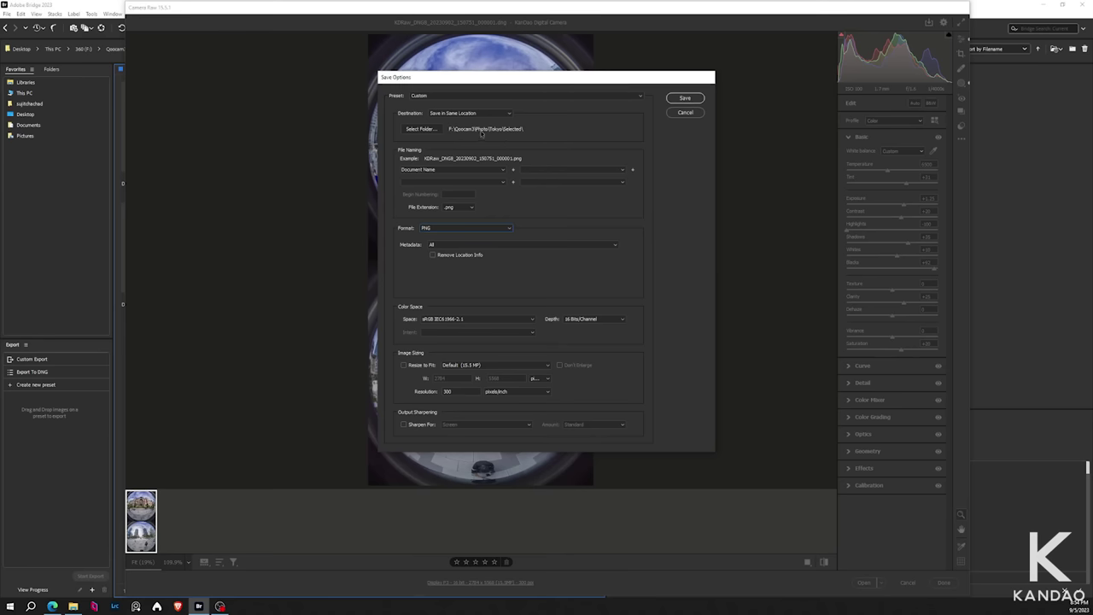
click(692, 99)
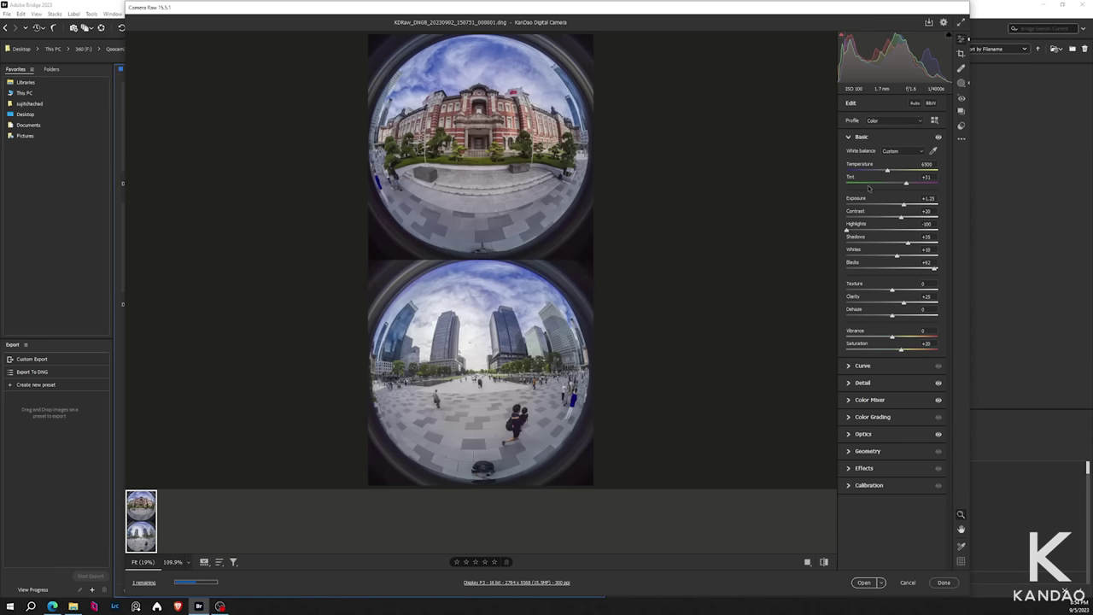
Close Camera Raw and level the panorama with yaw 2 and pitch -2.
click(944, 583)
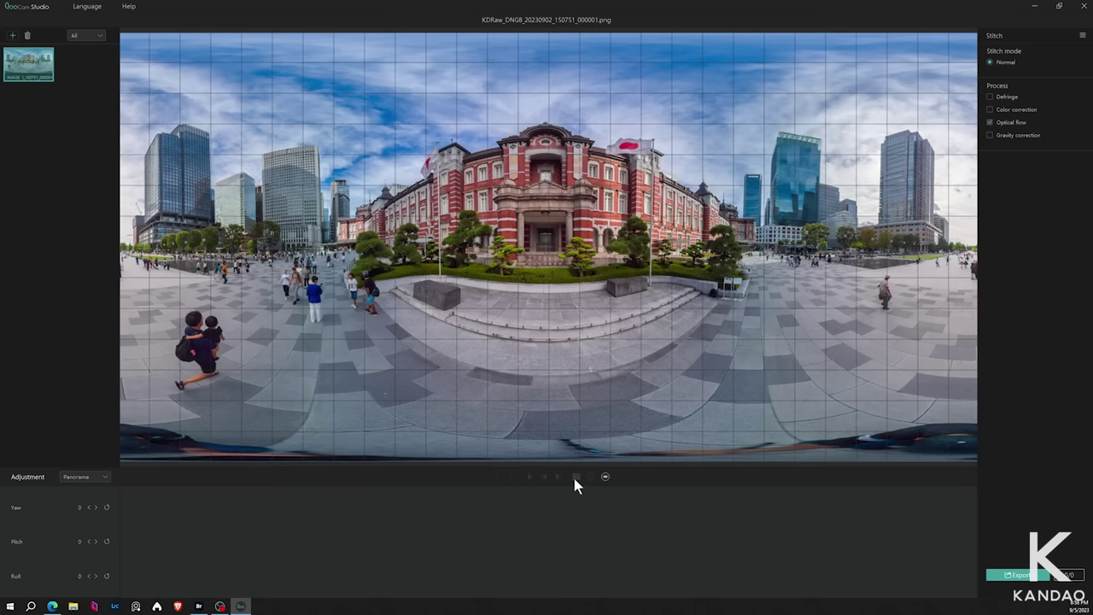
click(95, 507)
click(88, 541)
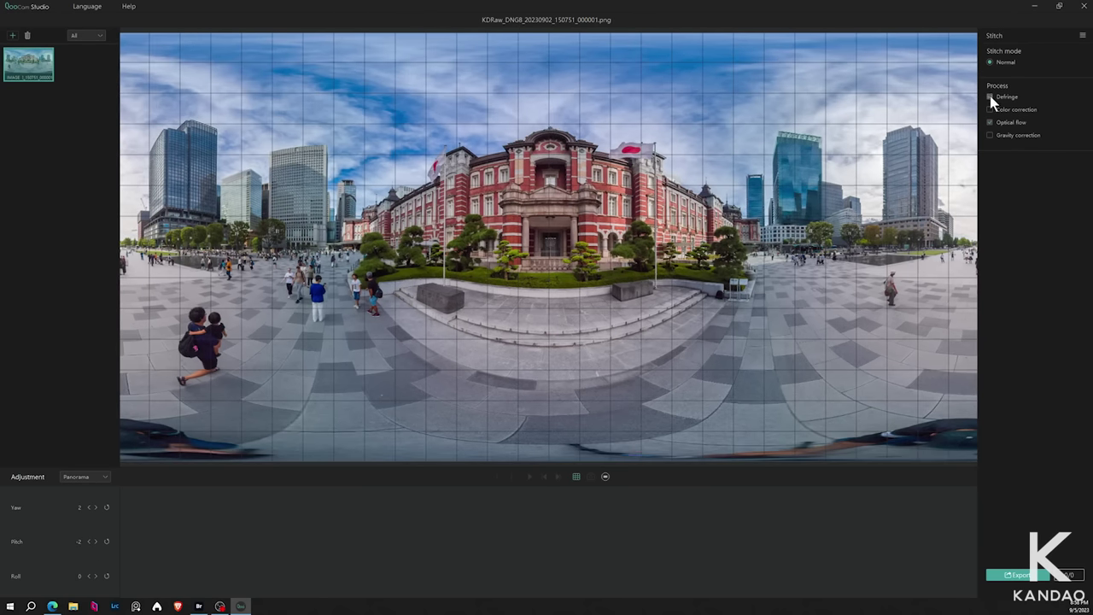
Name the export 'Tokyo_Station' and add it to the export queue.
click(1016, 575)
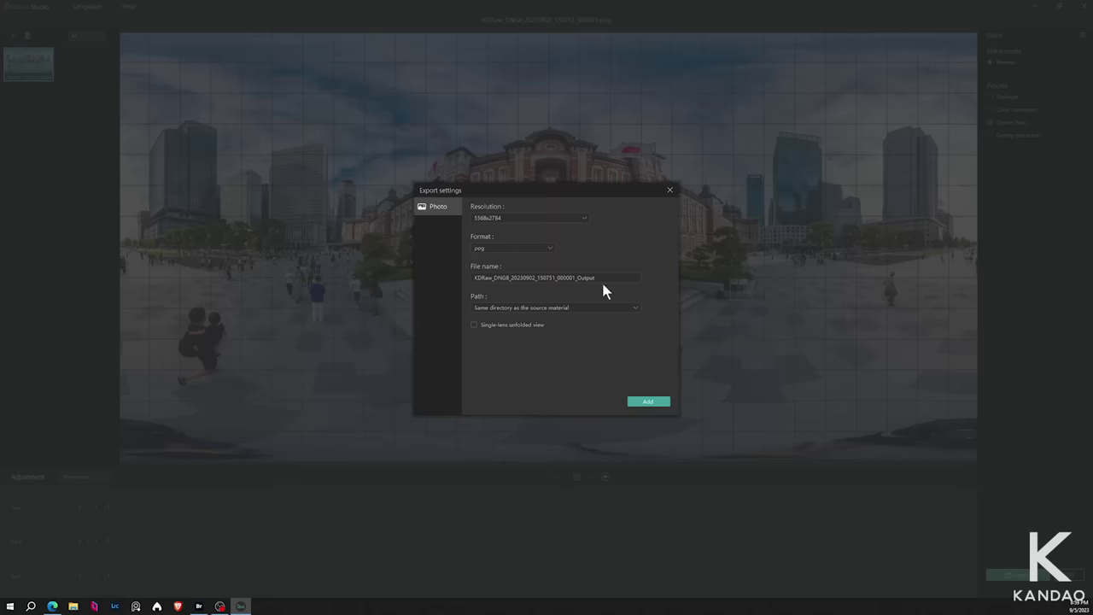
drag(598, 278, 468, 279)
text(Tokyo_Station)
click(652, 403)
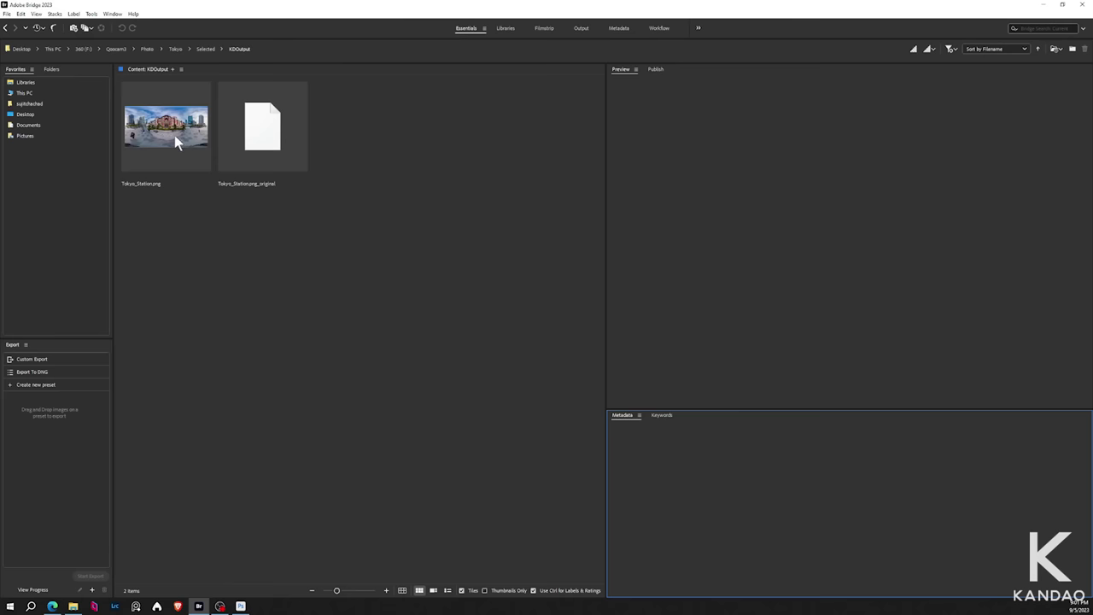
Drag Tokyo_Station.png from Bridge into Photoshop to open the 5568x2784 panorama.
drag(179, 134, 342, 394)
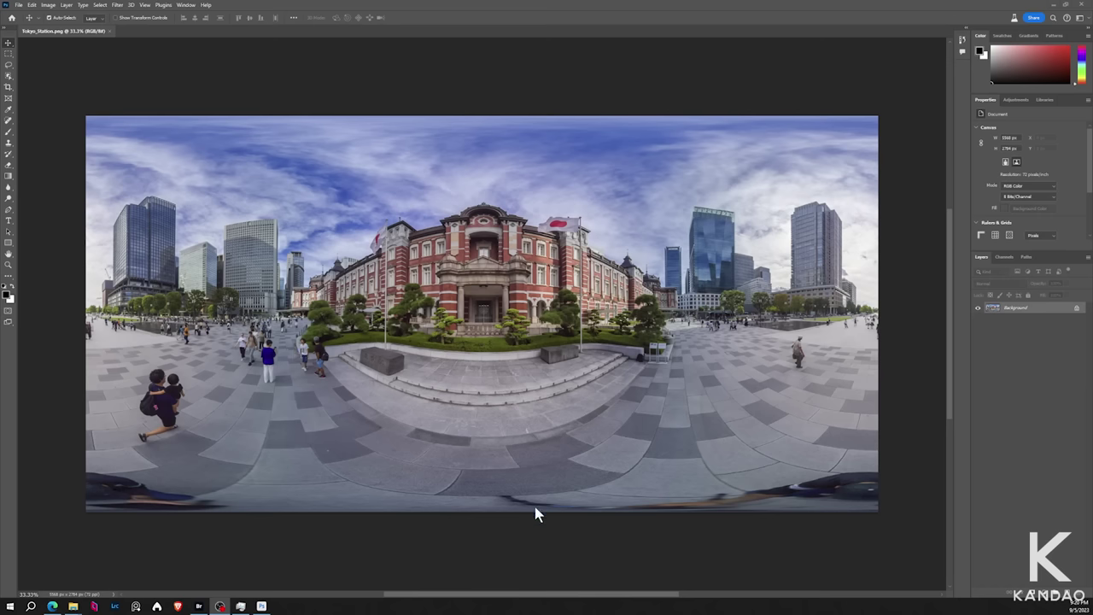
Open the Camera Raw Filter on the panorama and start a Brush mask.
click(117, 5)
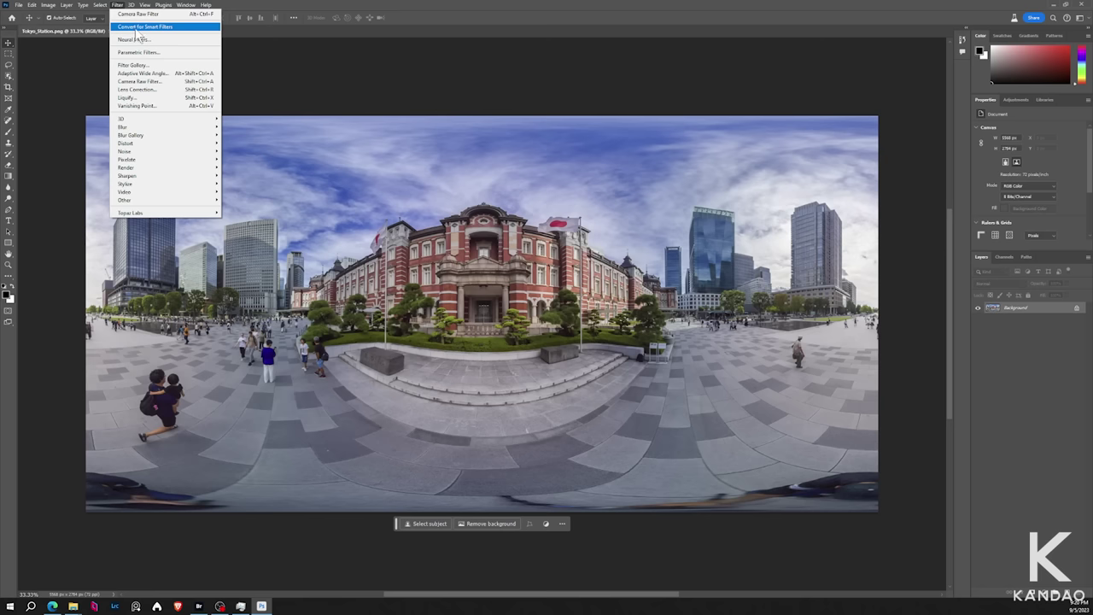
click(143, 81)
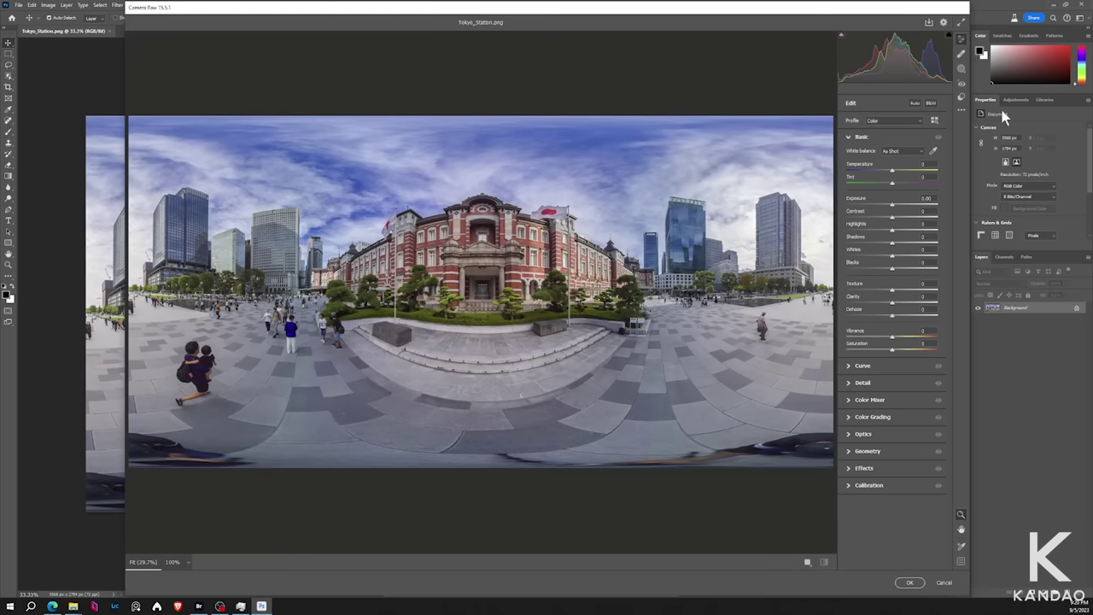
click(961, 72)
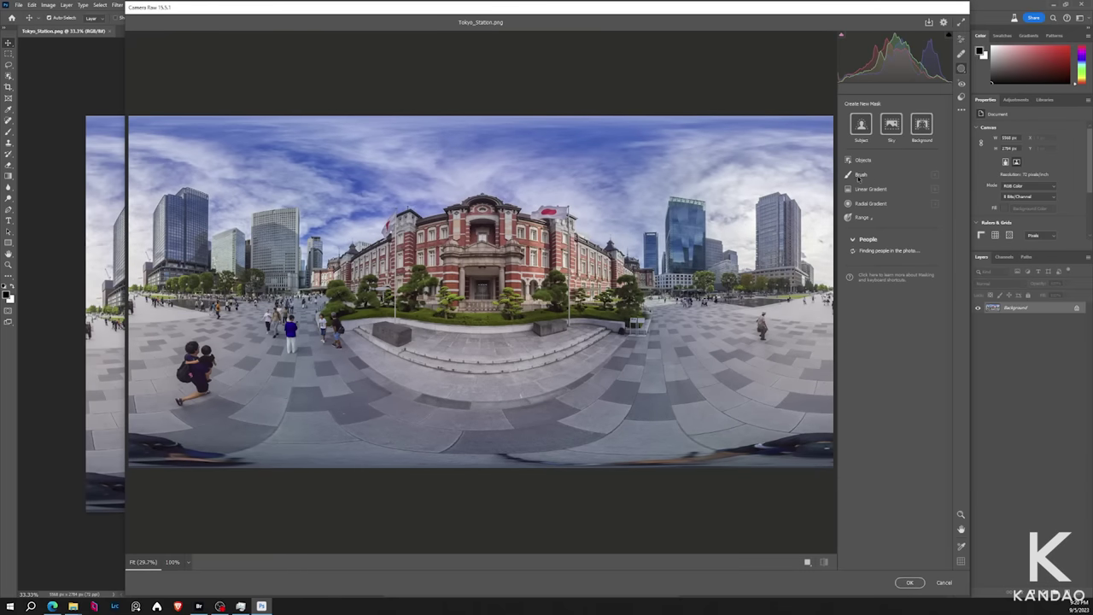
click(860, 175)
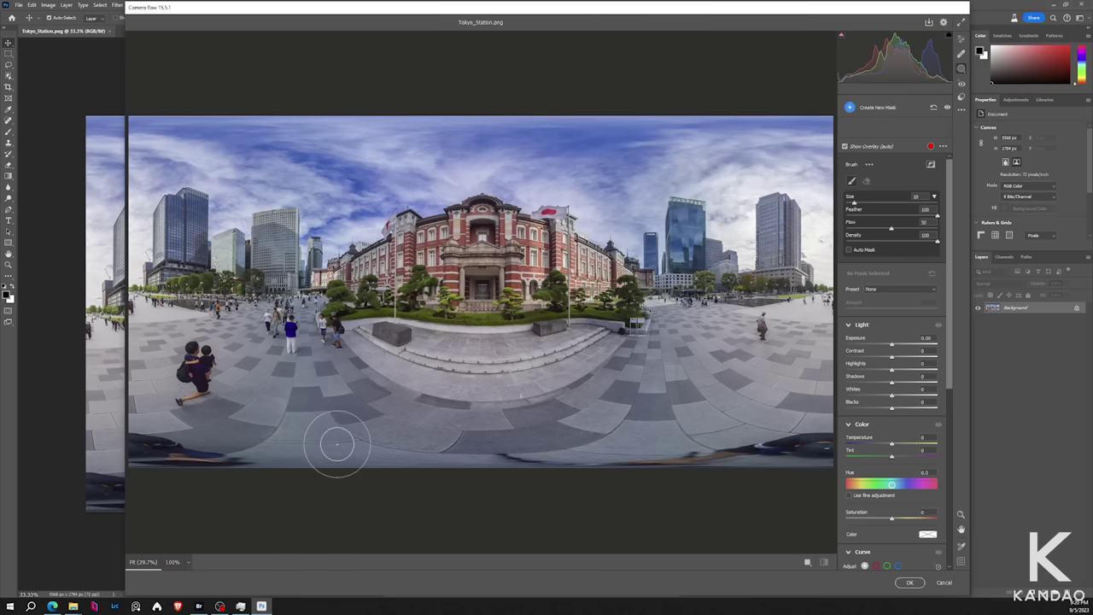
Brush over the lower plaza paving, set Temperature +7, Tint +3, Saturation -19, and apply.
mouse_move(324, 455)
mouse_down()
mouse_move(496, 464)
mouse_move(629, 442)
mouse_move(659, 341)
mouse_move(659, 291)
mouse_move(658, 410)
mouse_move(466, 484)
mouse_up()
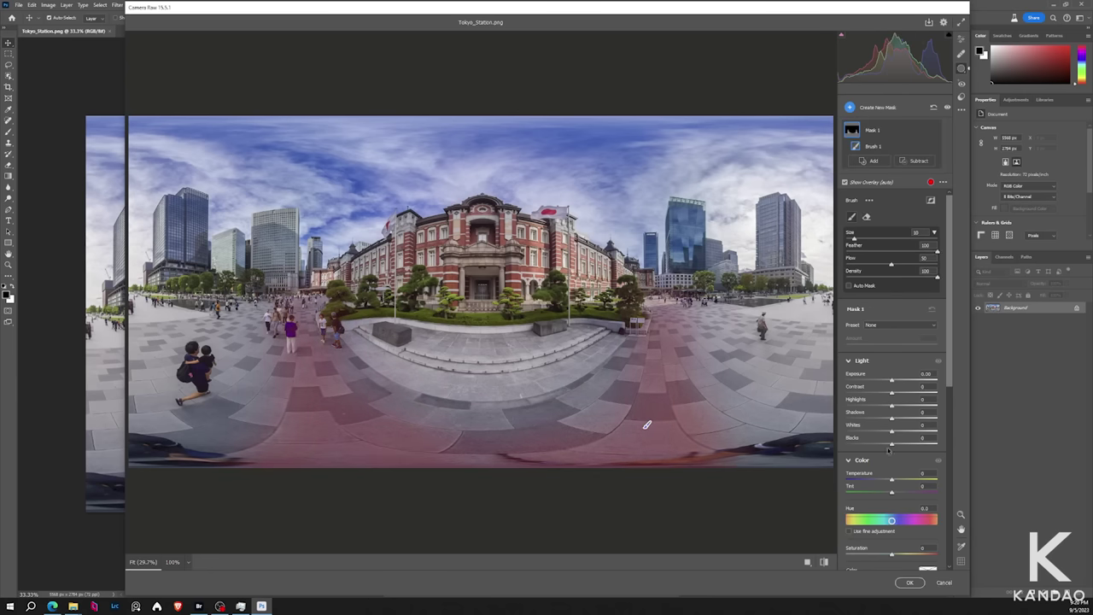
scroll(889, 450, down, 2)
drag(891, 503, 887, 504)
drag(892, 441, 894, 441)
click(948, 107)
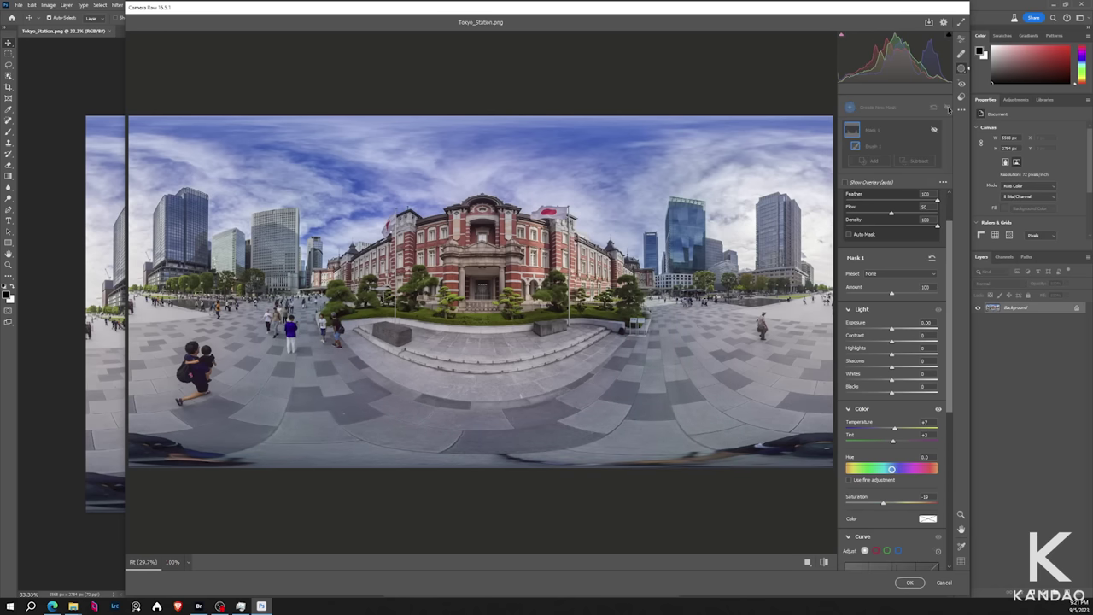
click(948, 108)
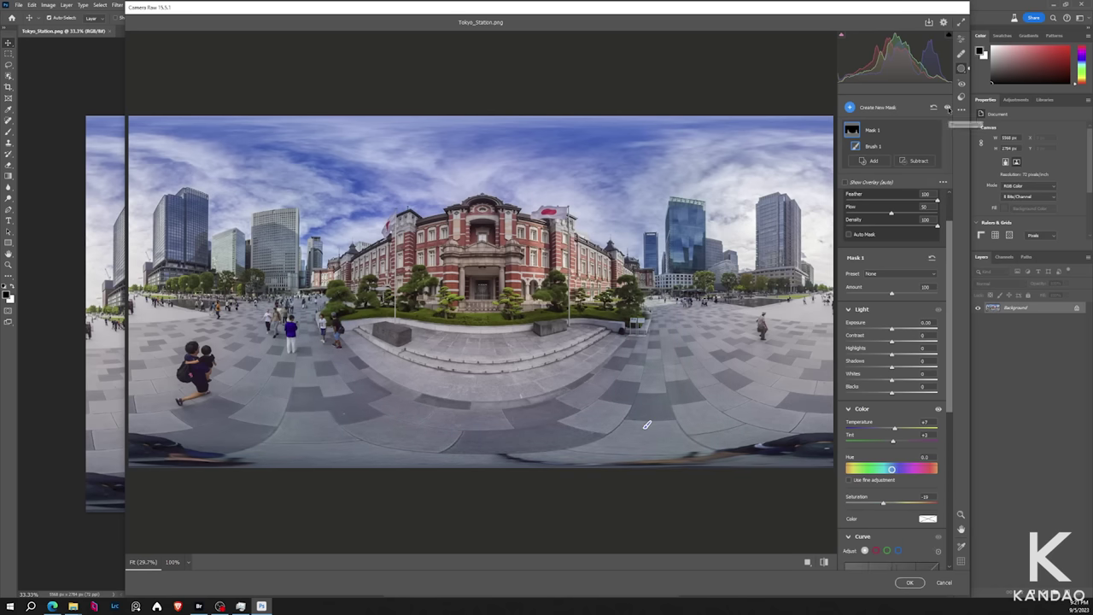
click(916, 585)
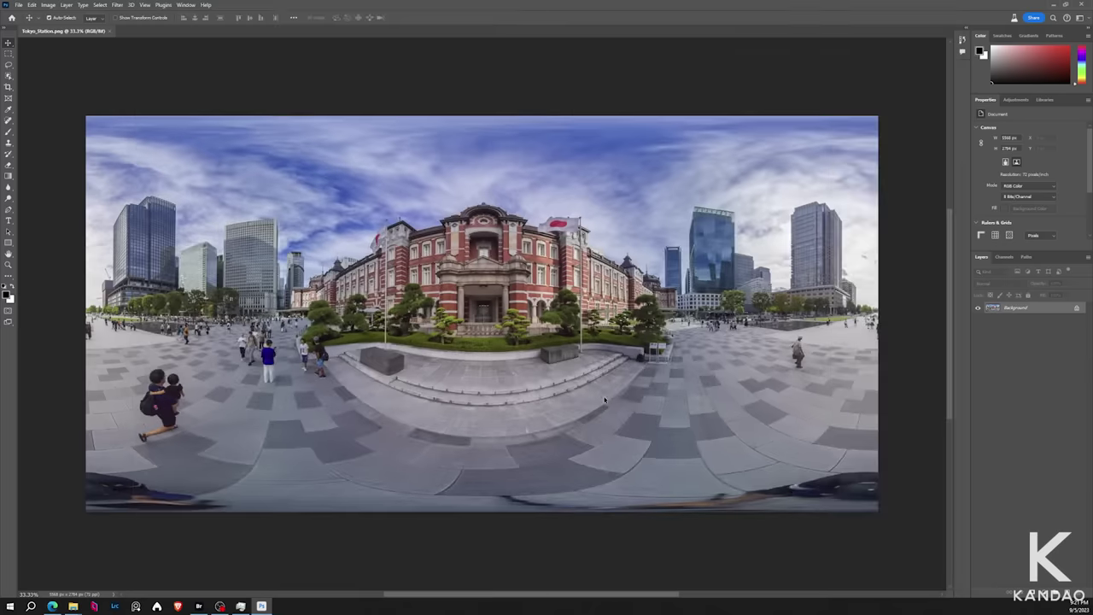
Unlock the background layer and make it a spherical panorama 3D layer in the 3D workspace.
click(1077, 308)
click(131, 4)
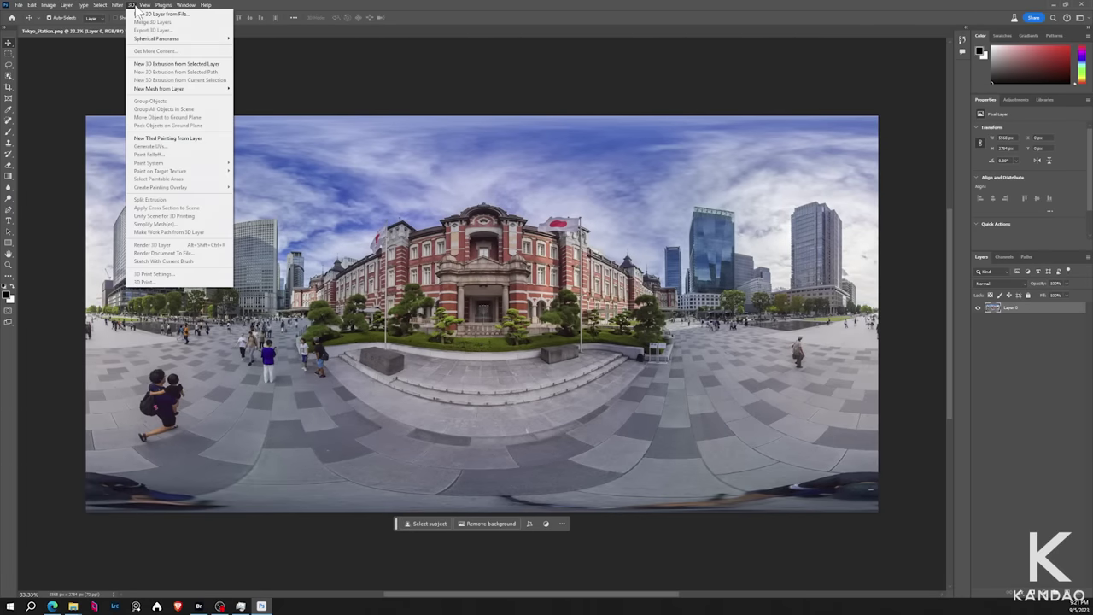
mouse_move(149, 43)
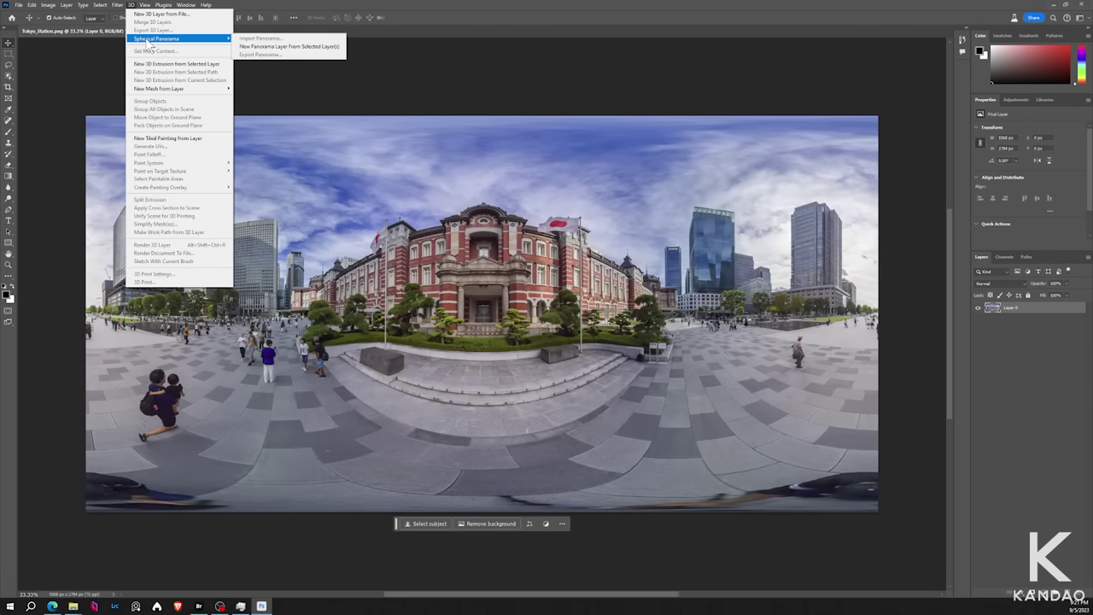
click(264, 48)
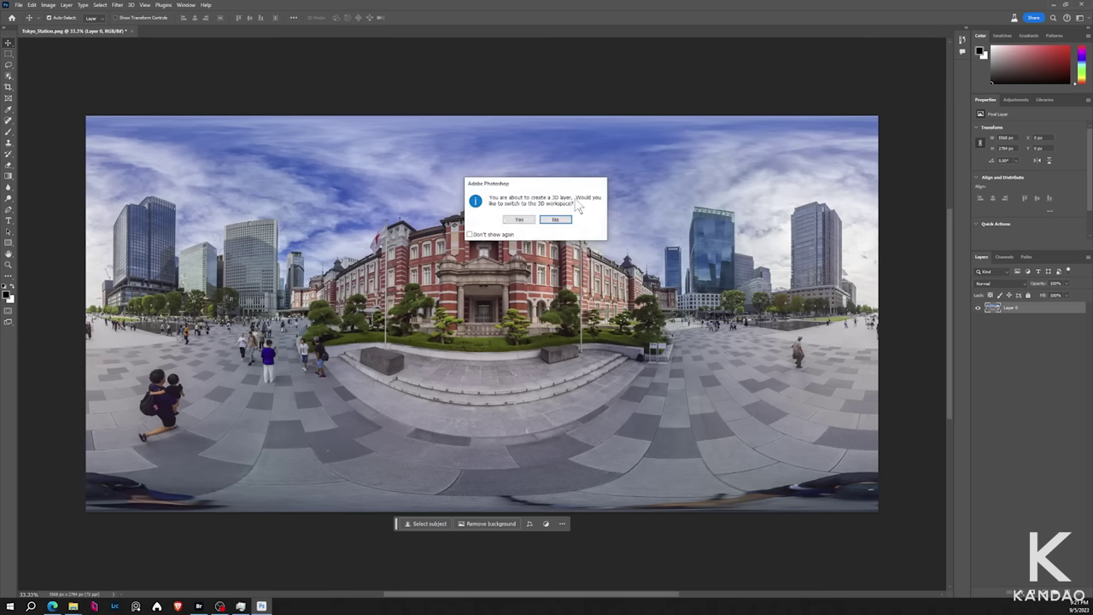
click(520, 219)
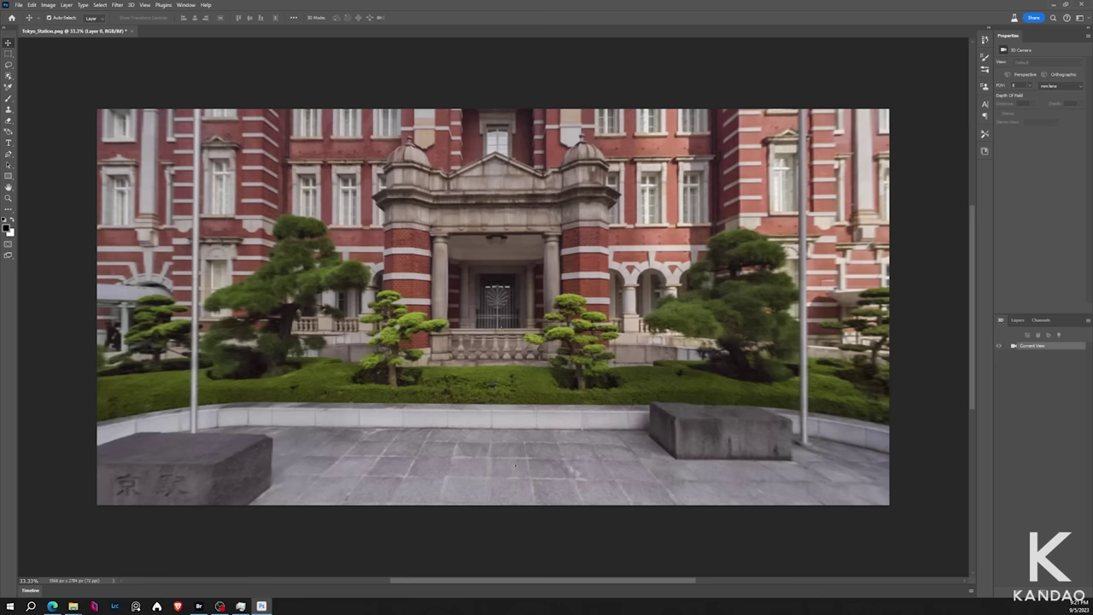
Tilt the view down to the ground and lasso the person beneath the camera.
drag(515, 466, 511, 432)
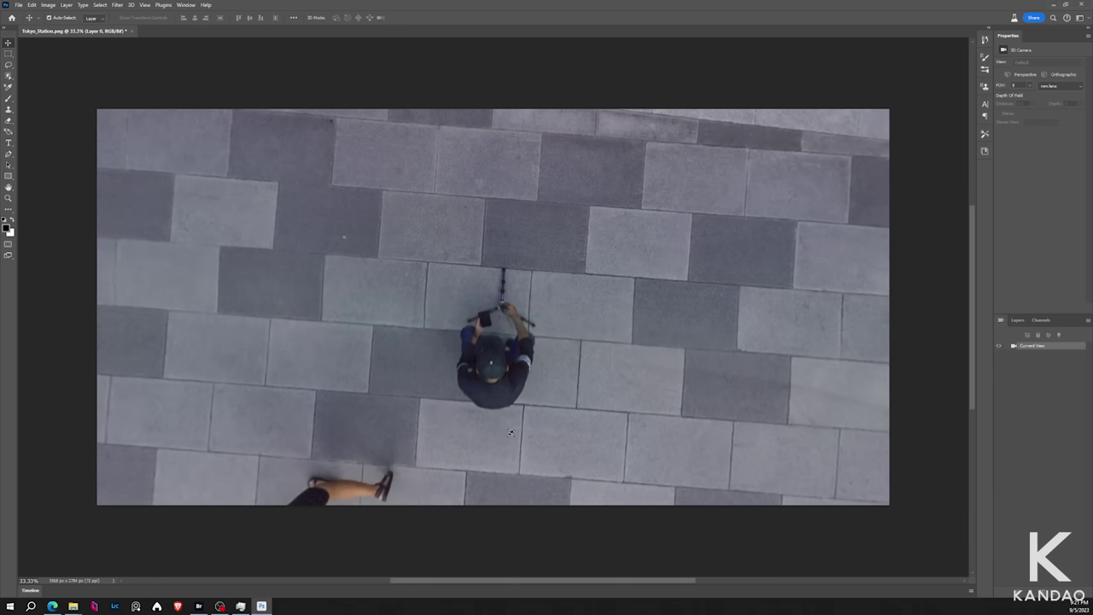
click(10, 65)
click(39, 76)
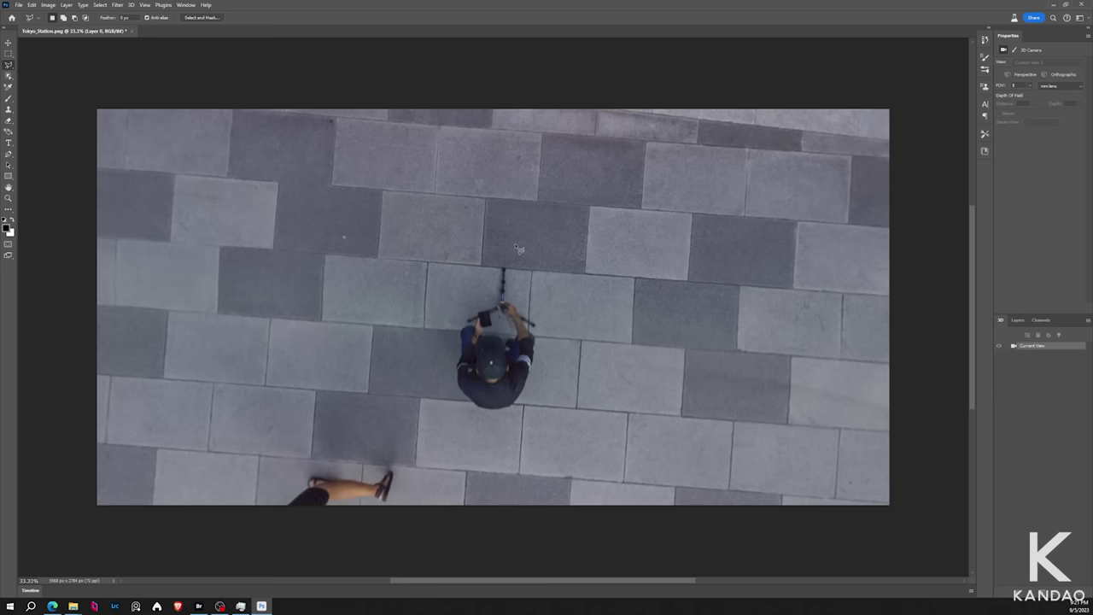
mouse_move(503, 259)
mouse_down()
mouse_move(448, 298)
mouse_move(425, 370)
mouse_move(465, 425)
mouse_move(528, 430)
mouse_move(565, 372)
mouse_move(552, 320)
mouse_move(507, 260)
mouse_up()
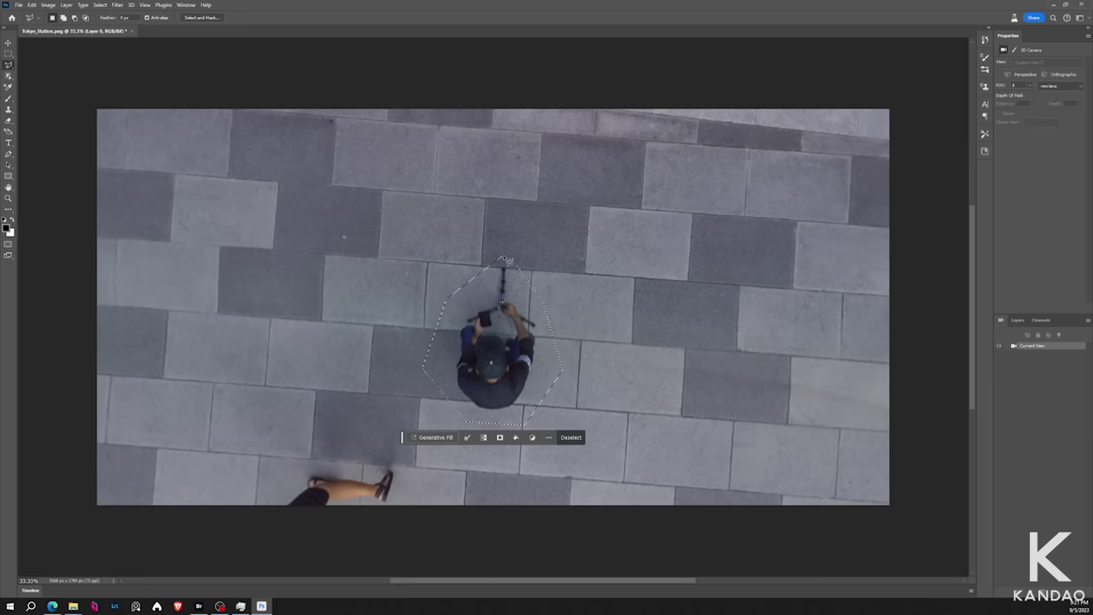
Generative Fill the selection with paving, keep the first variation, and show the Layers panel.
click(431, 437)
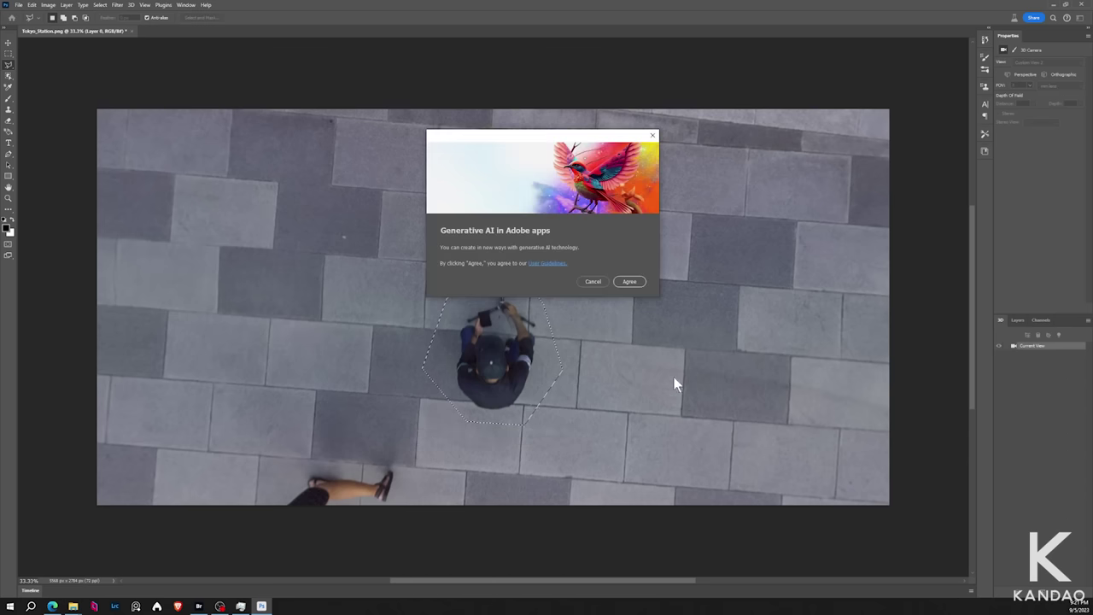
click(629, 281)
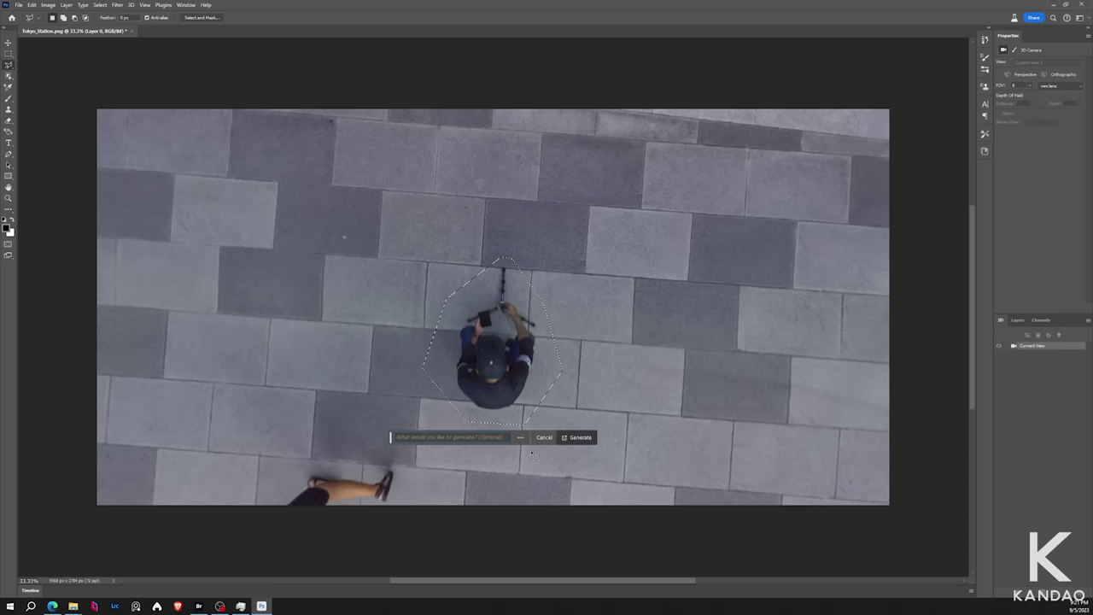
click(574, 439)
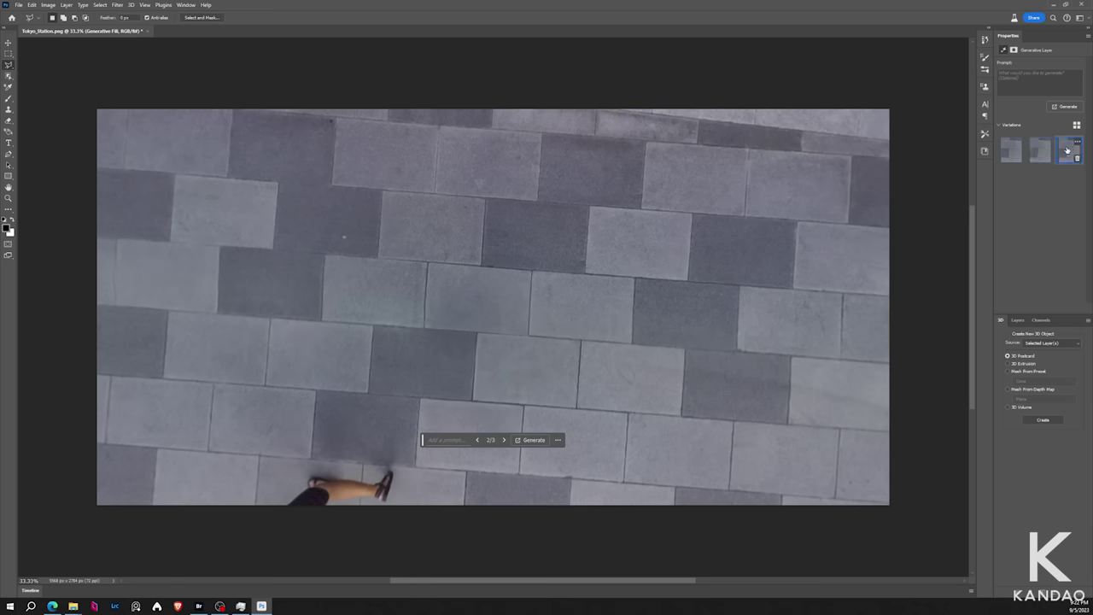
click(1066, 151)
click(1037, 152)
click(1010, 152)
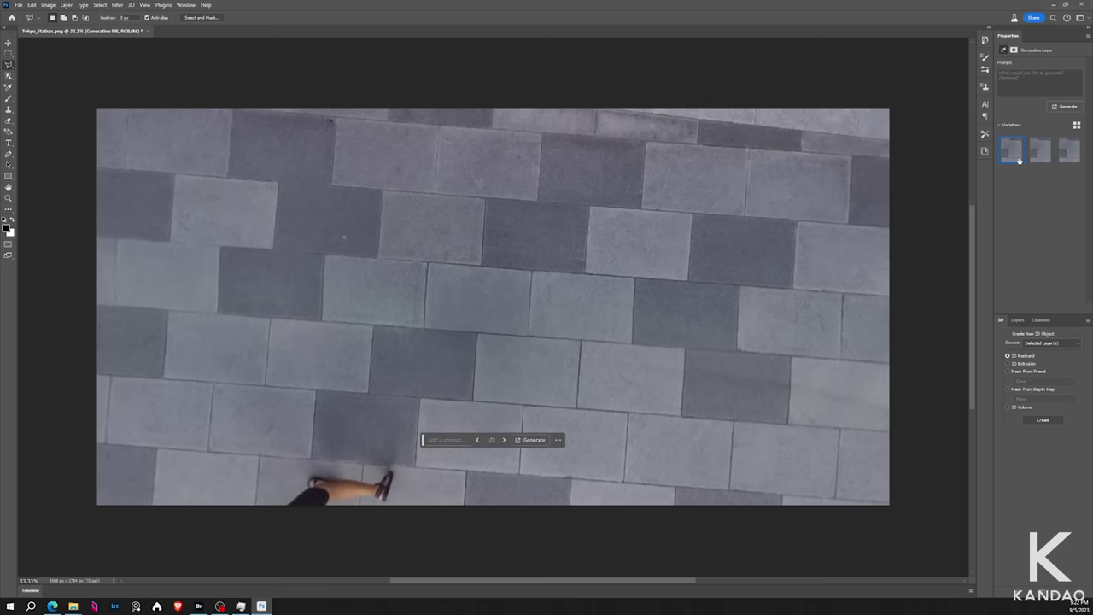
click(1019, 320)
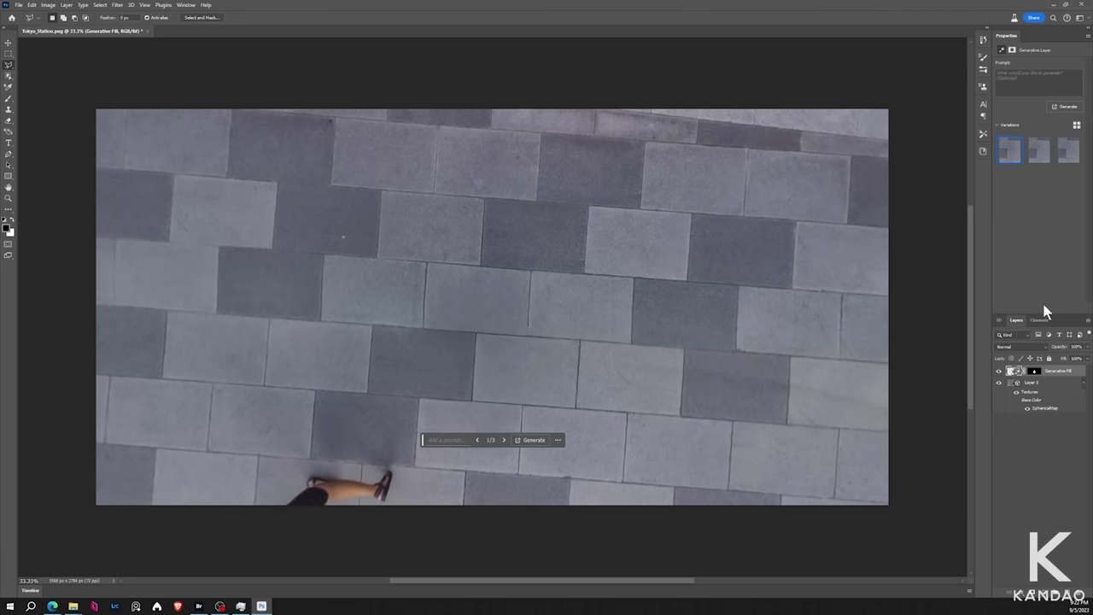
Merge the Generative Fill layer down and generatively fill away the woman and child.
right_click(1056, 375)
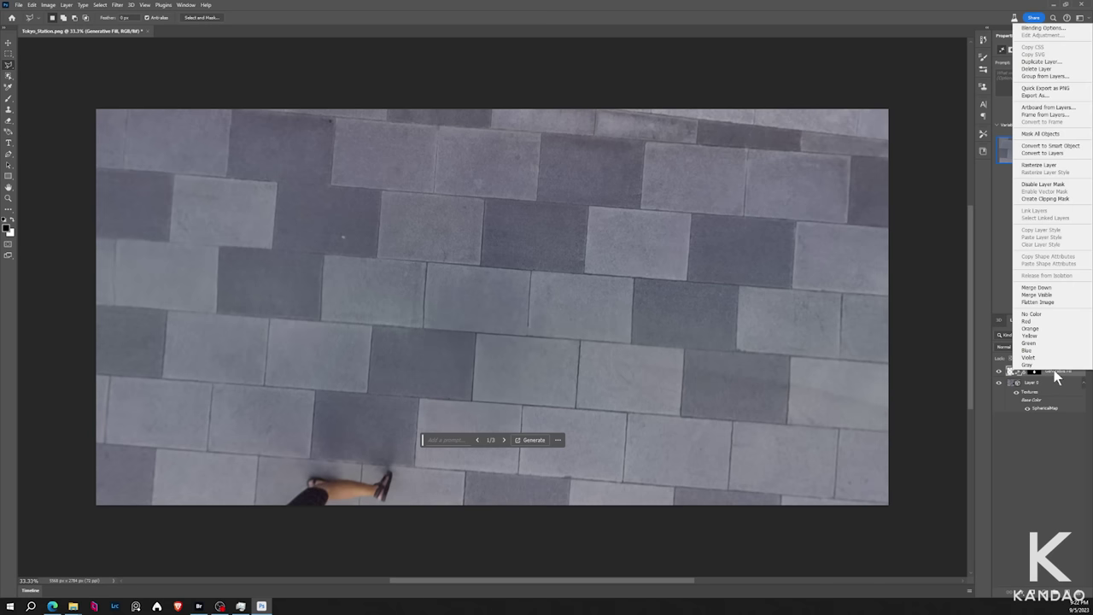
click(1042, 289)
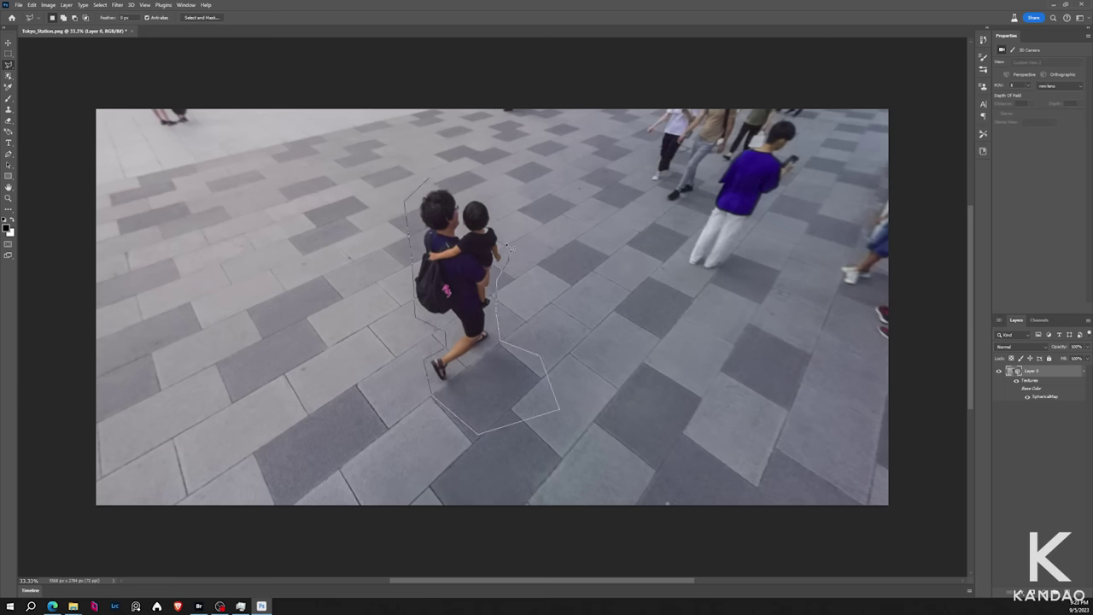
click(420, 447)
click(568, 446)
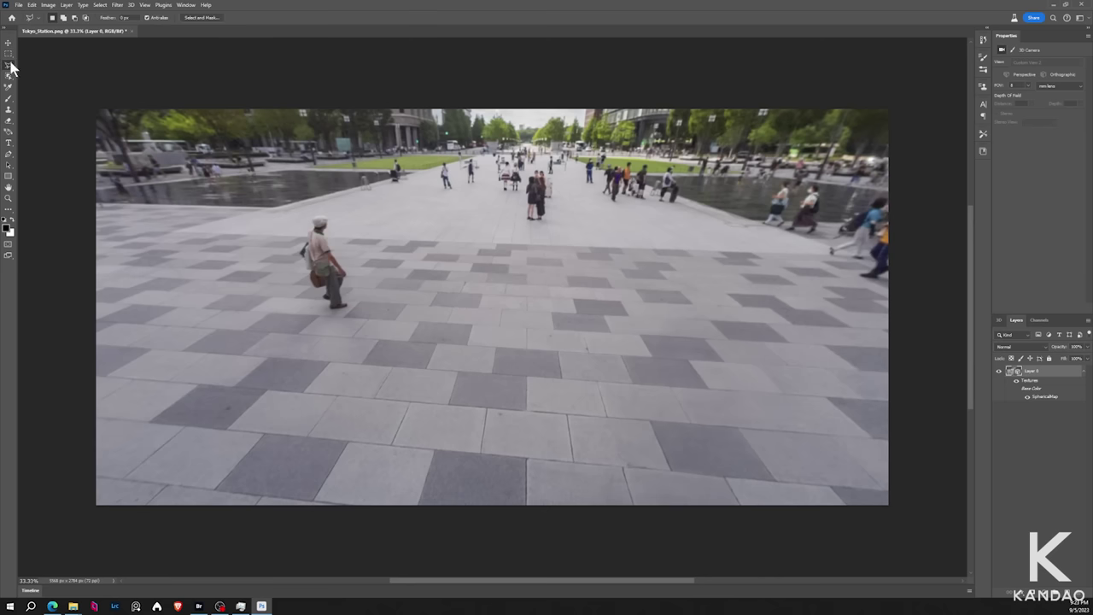
Lasso and Generative Fill away the man and the bag beside the signboard.
drag(318, 211, 325, 214)
click(257, 350)
click(412, 350)
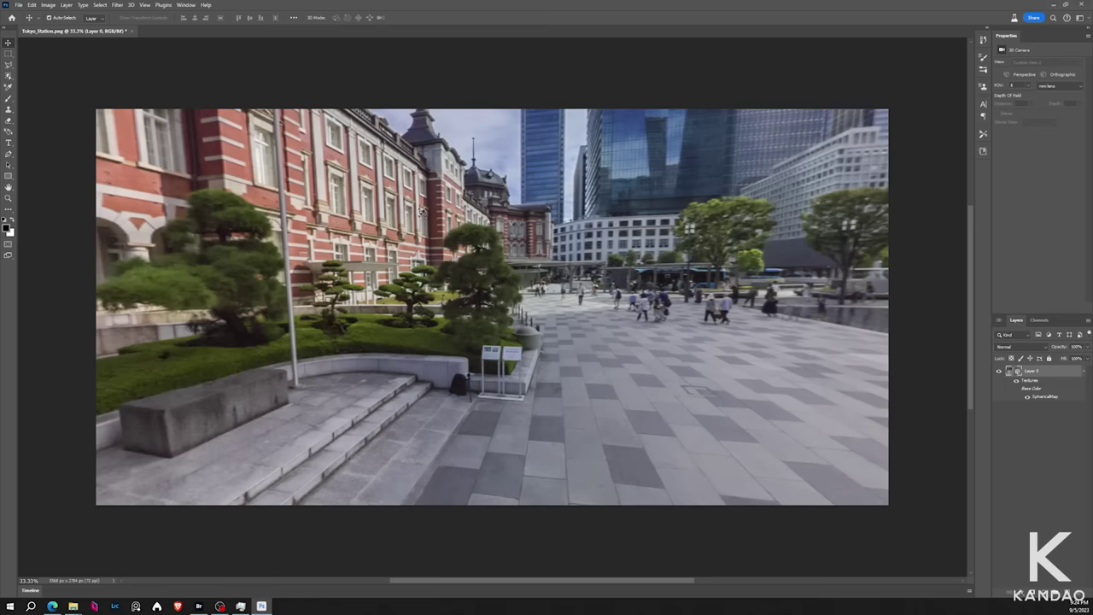
key(l)
drag(459, 370, 458, 372)
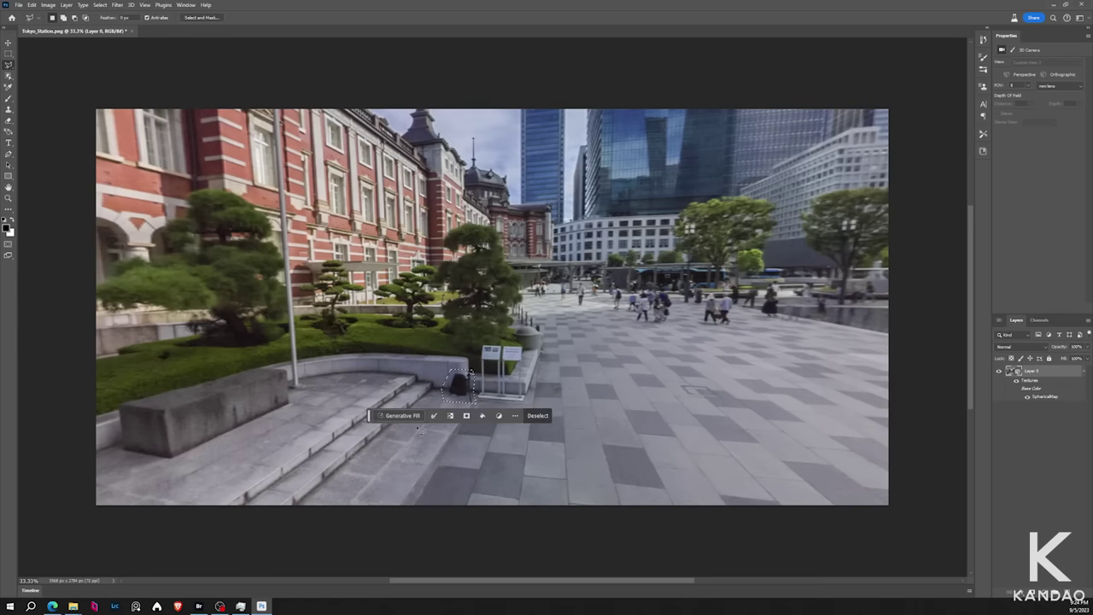
click(395, 416)
click(549, 415)
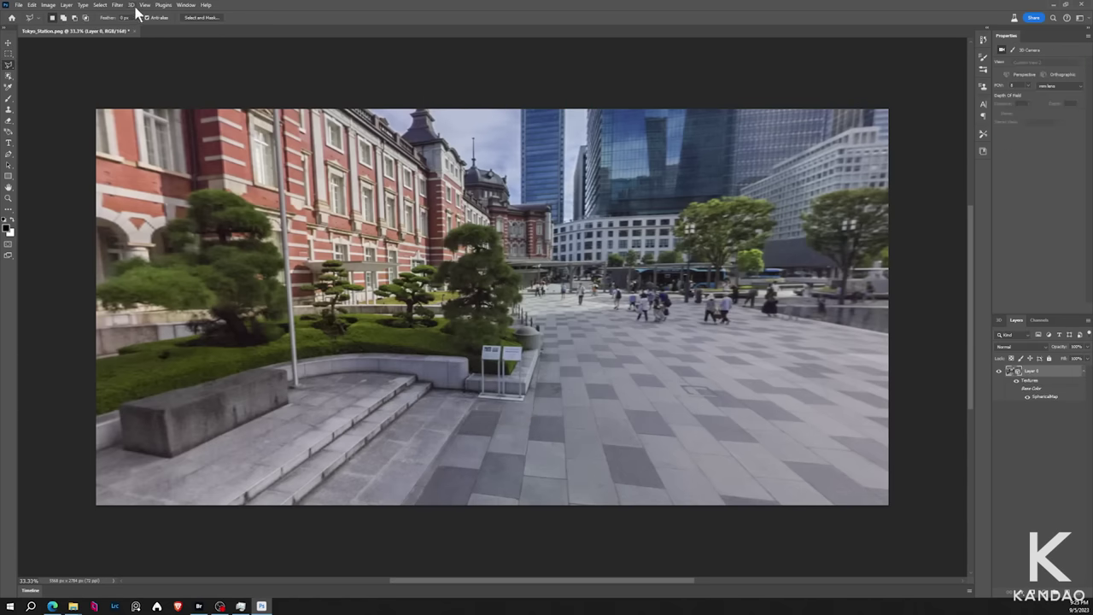
Export the spherical panorama as Tokyo_Station_patched.png in the KDOutput folder.
click(130, 4)
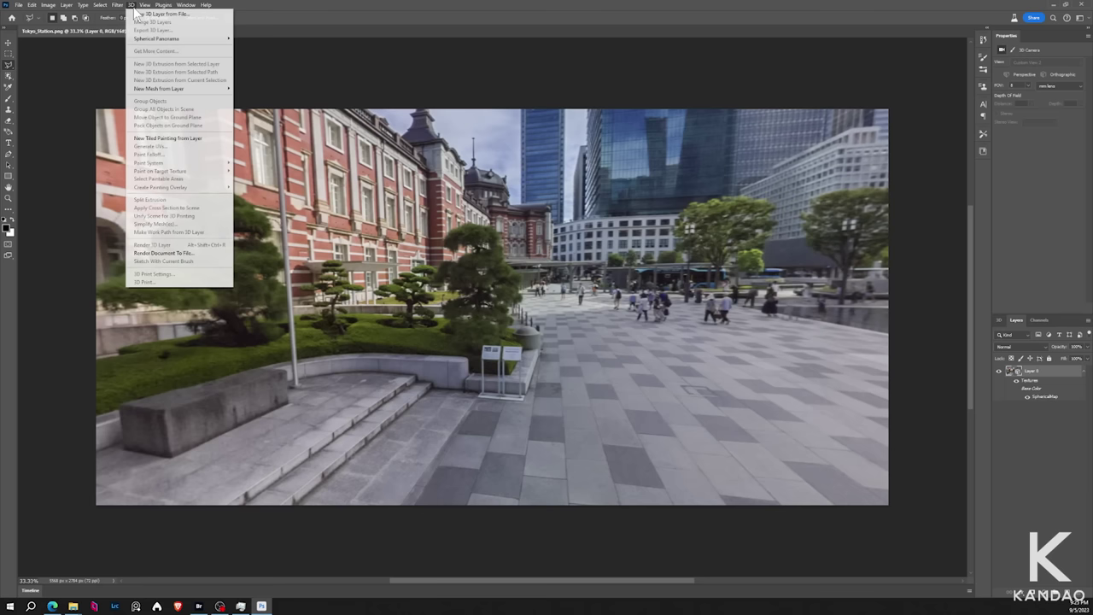
mouse_move(201, 38)
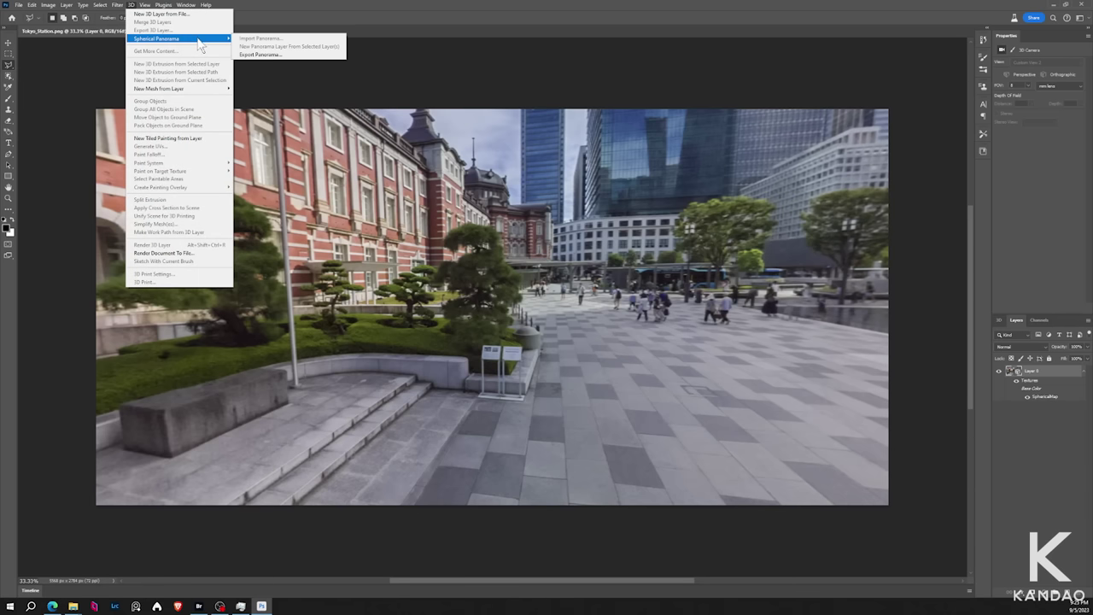
click(285, 54)
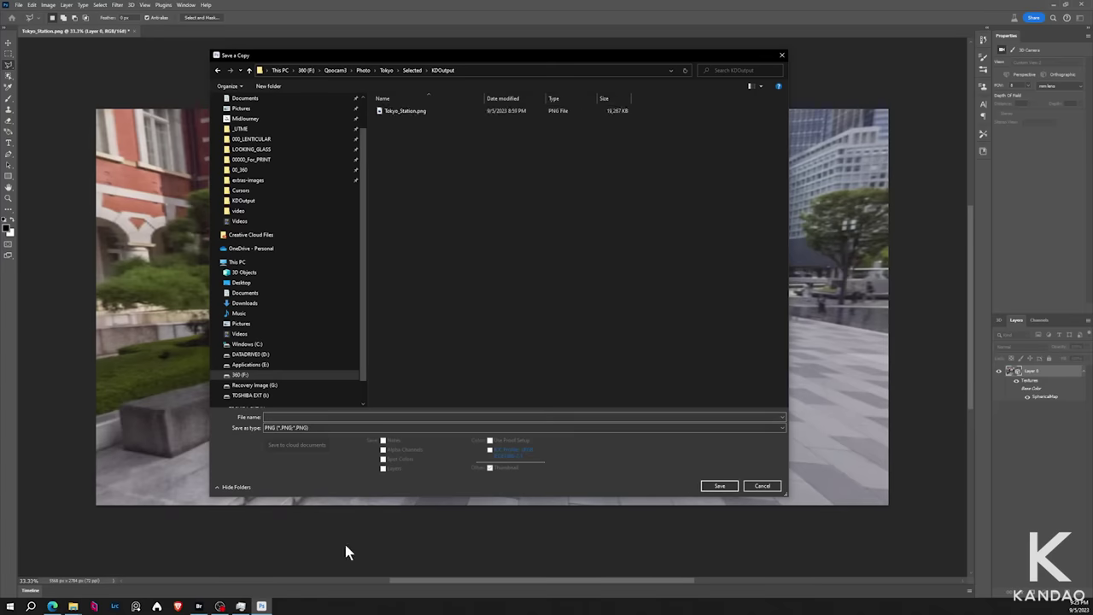
text(_pltched)
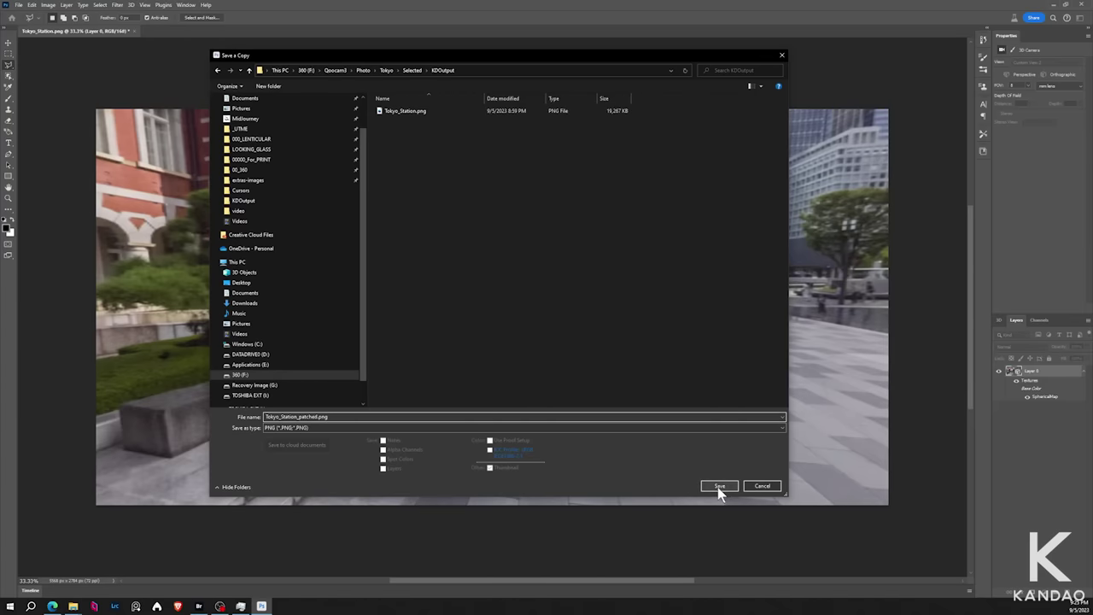
click(719, 486)
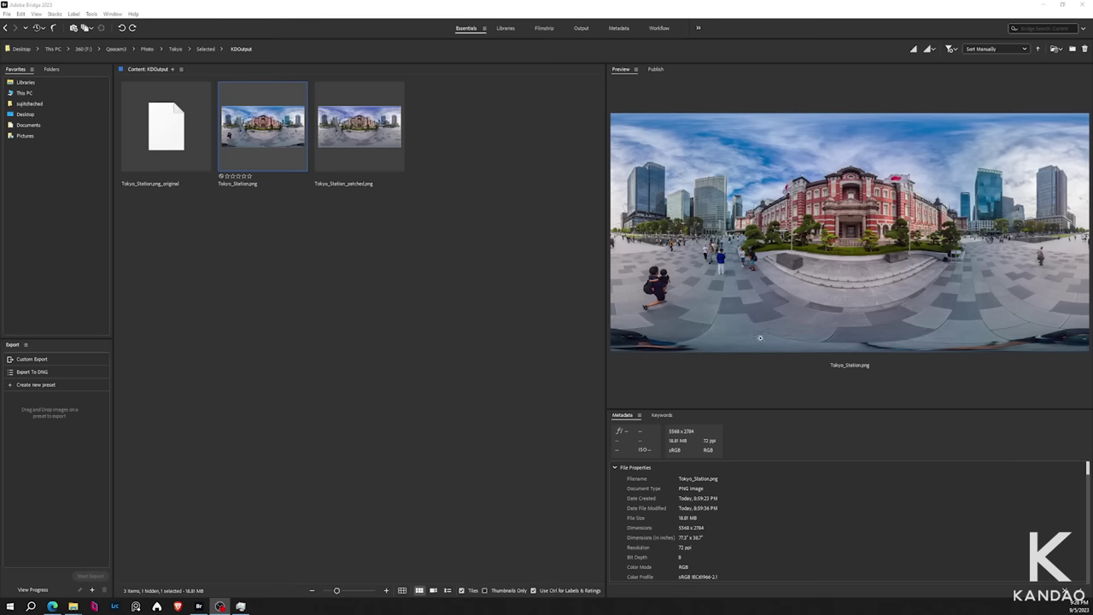
Send Tokyo_Station_patched.png from Bridge to Topaz DeNoise AI (Remove Noise 3, Sharpness 35).
click(354, 129)
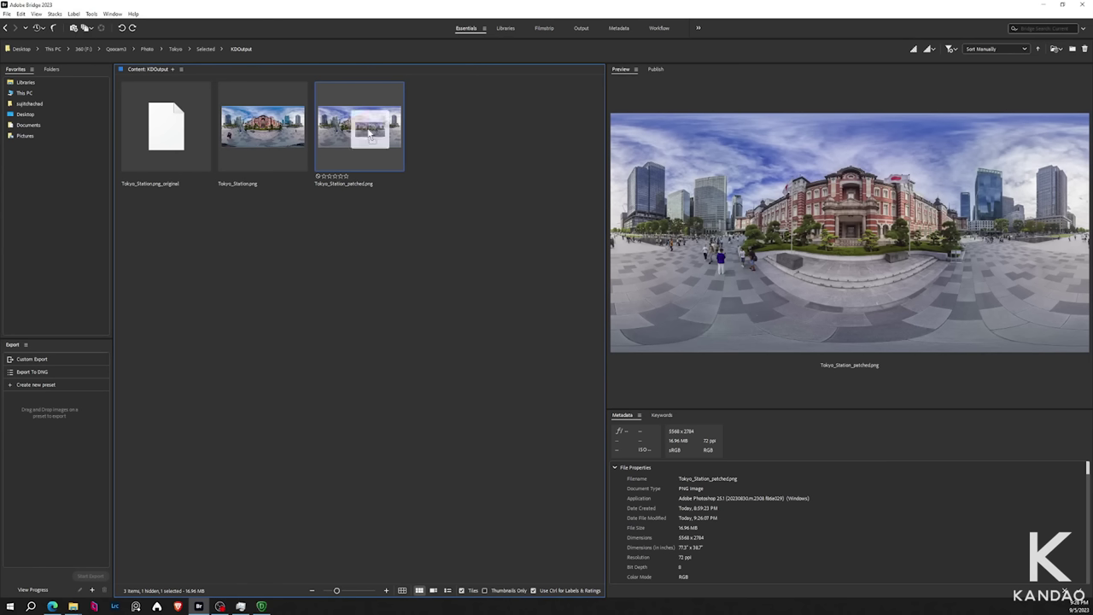
drag(369, 129, 424, 294)
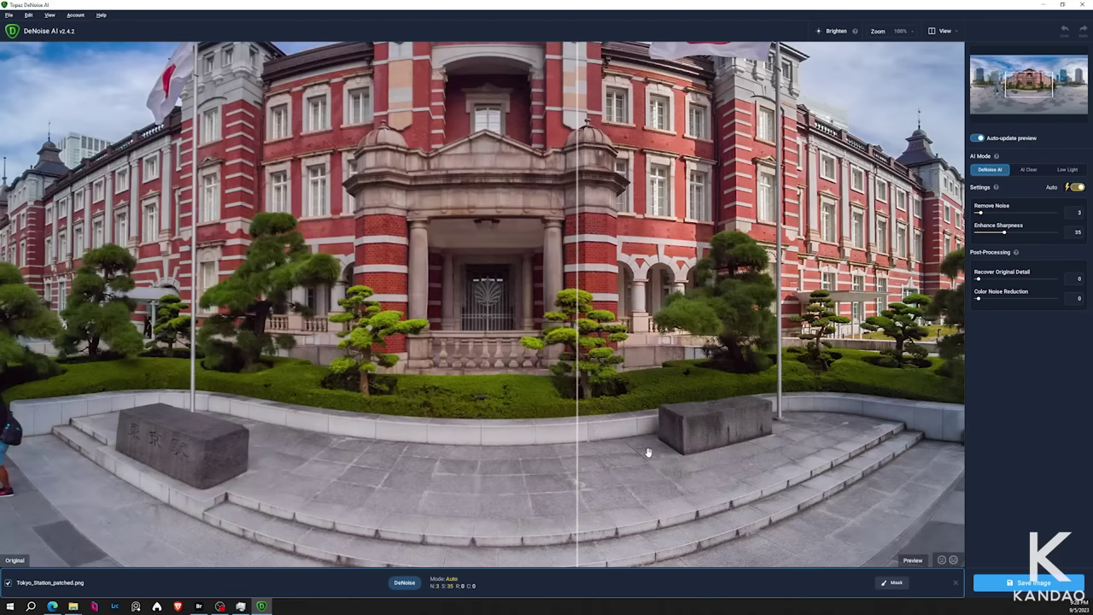
mouse_move(578, 205)
mouse_down()
mouse_move(609, 209)
mouse_move(457, 226)
mouse_move(589, 206)
mouse_up()
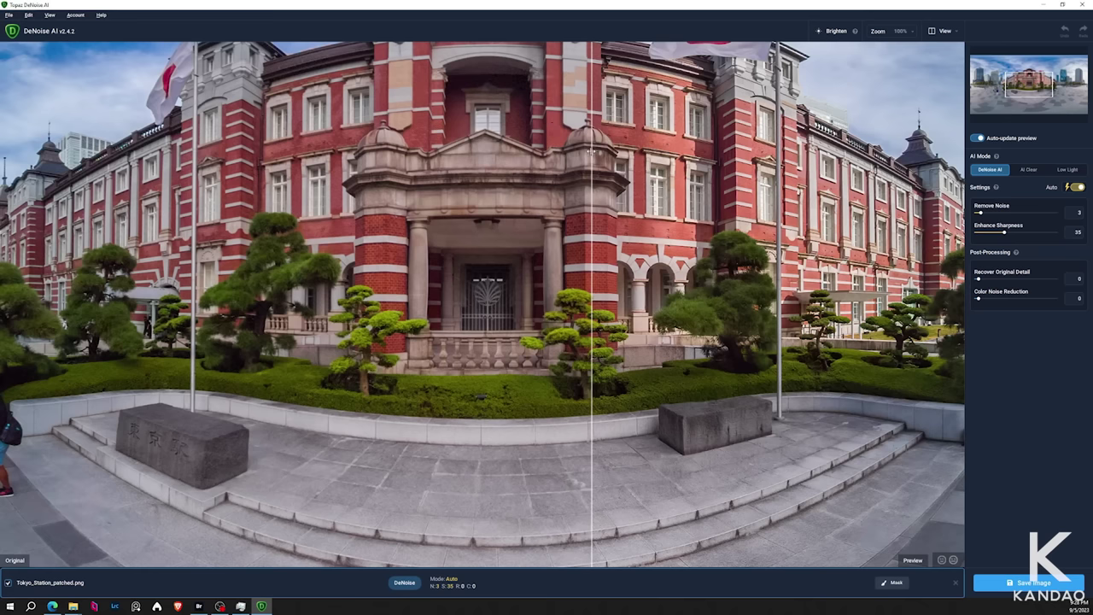
drag(592, 158, 366, 249)
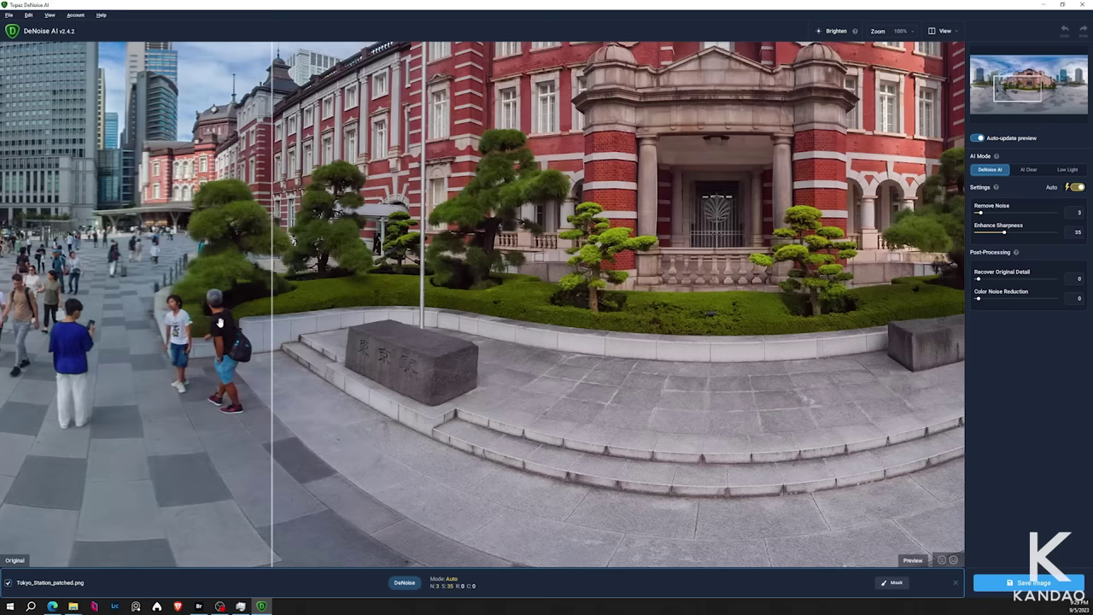
drag(271, 351, 689, 384)
Save the denoised panorama to its source directory in the original format.
click(1017, 587)
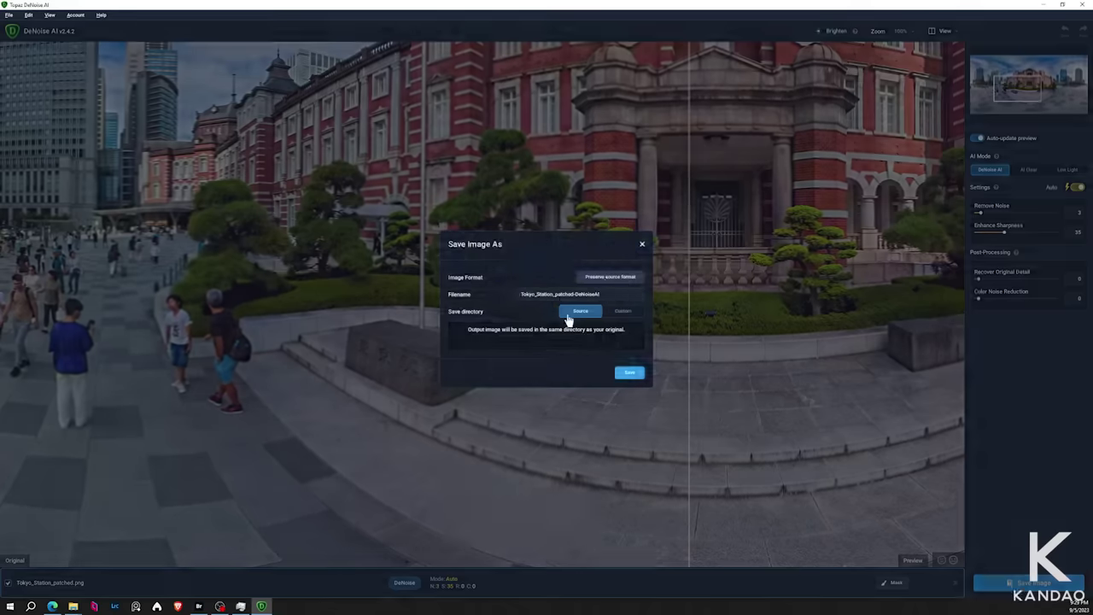
click(639, 373)
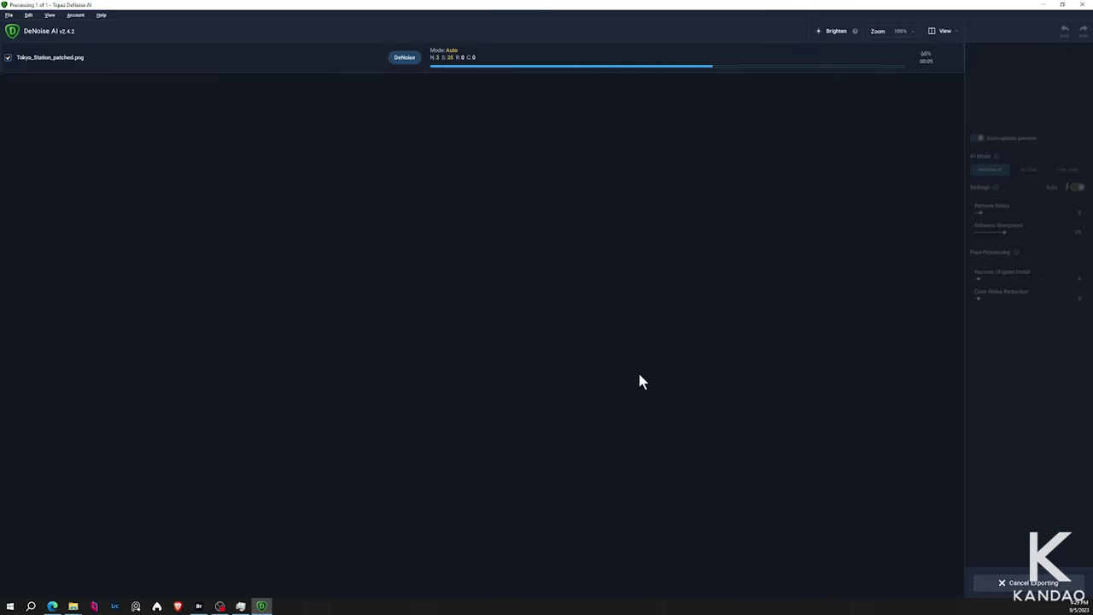